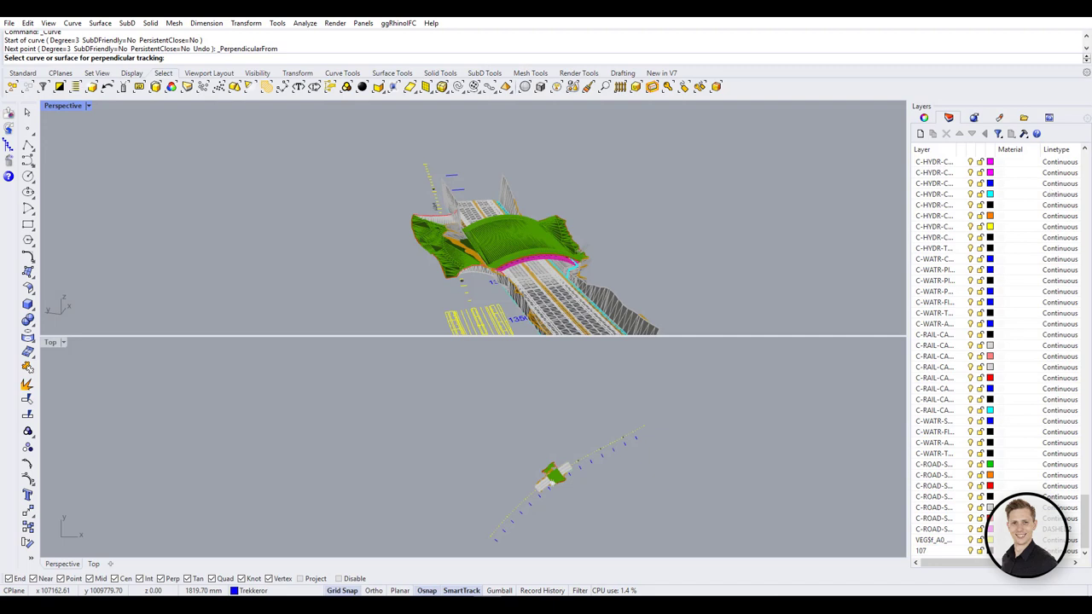
Pick the cyan pipe beside the bridge, zoom in on it for inspection and cancel the unfinished curve.
scroll(585, 293, "up", 3)
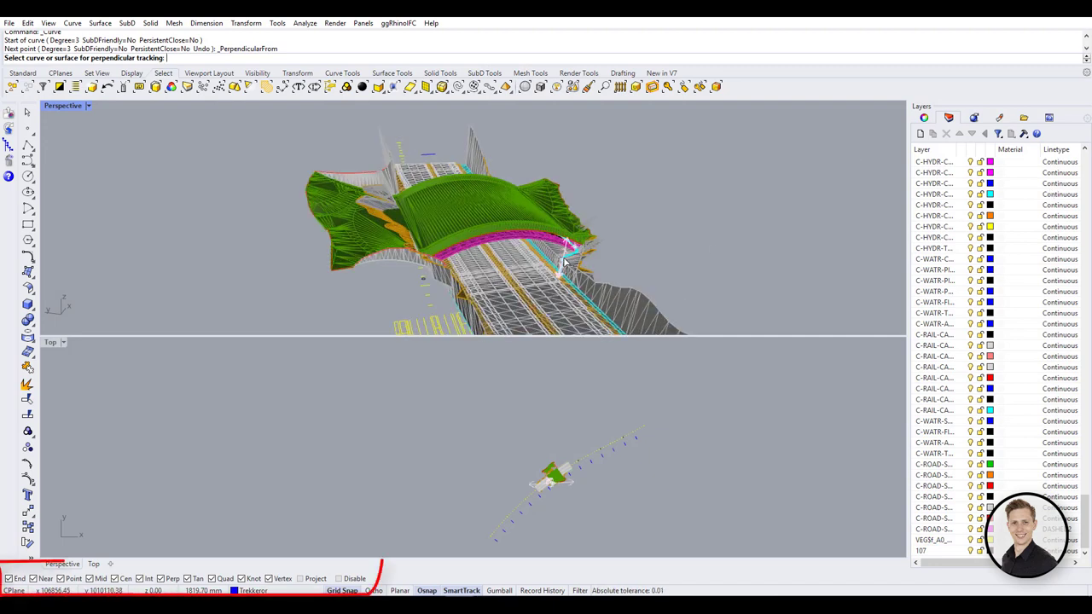
left_click(565, 263)
left_click(564, 262)
type("zs")
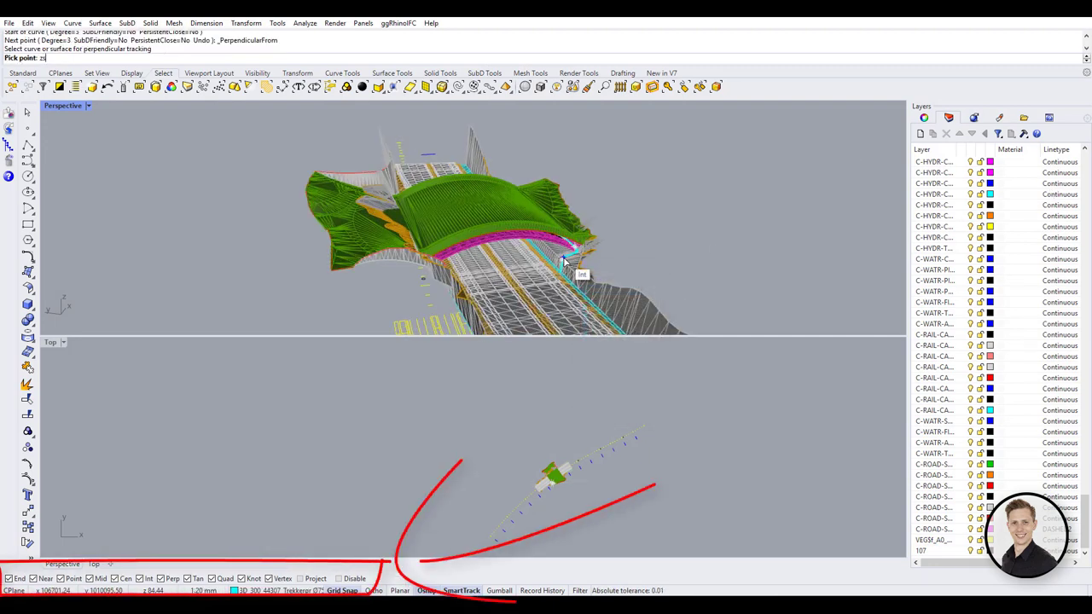
key("Return")
scroll(563, 261, "down", 4)
right_click_drag(517, 244, 541, 250)
key("Escape")
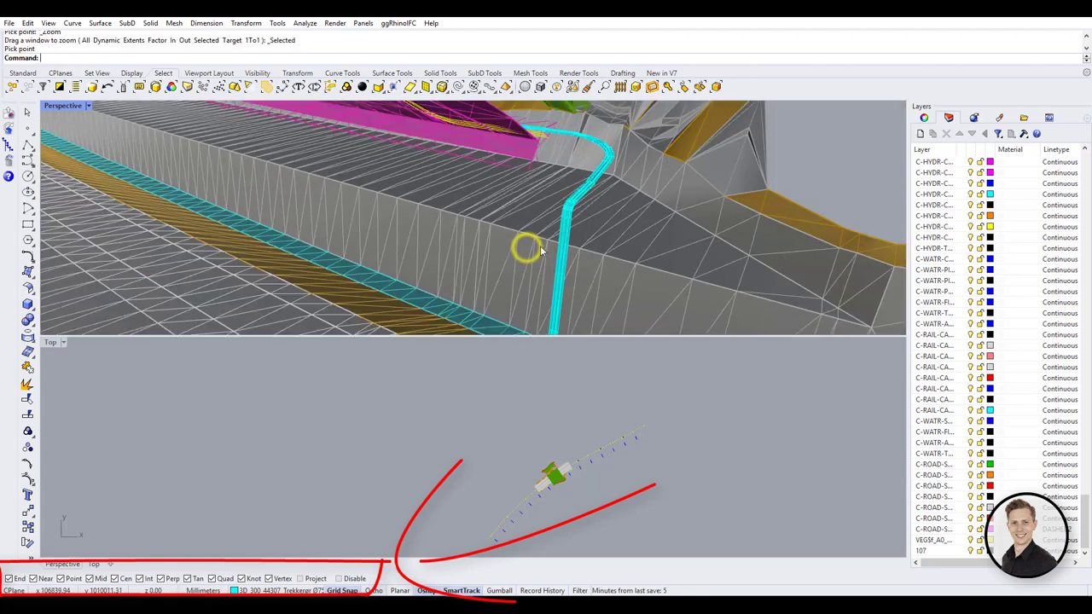
scroll(520, 241, "up", 6)
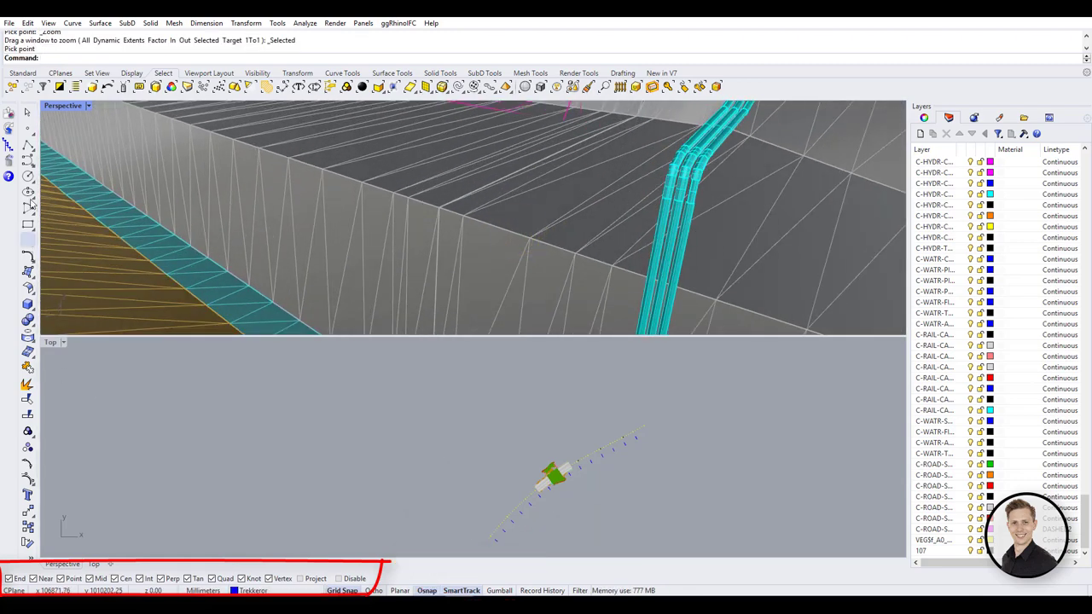
Start a polyline on the wall next to the pipe, and try isolating the Vertex object snap before re-enabling all snaps.
left_click(27, 145)
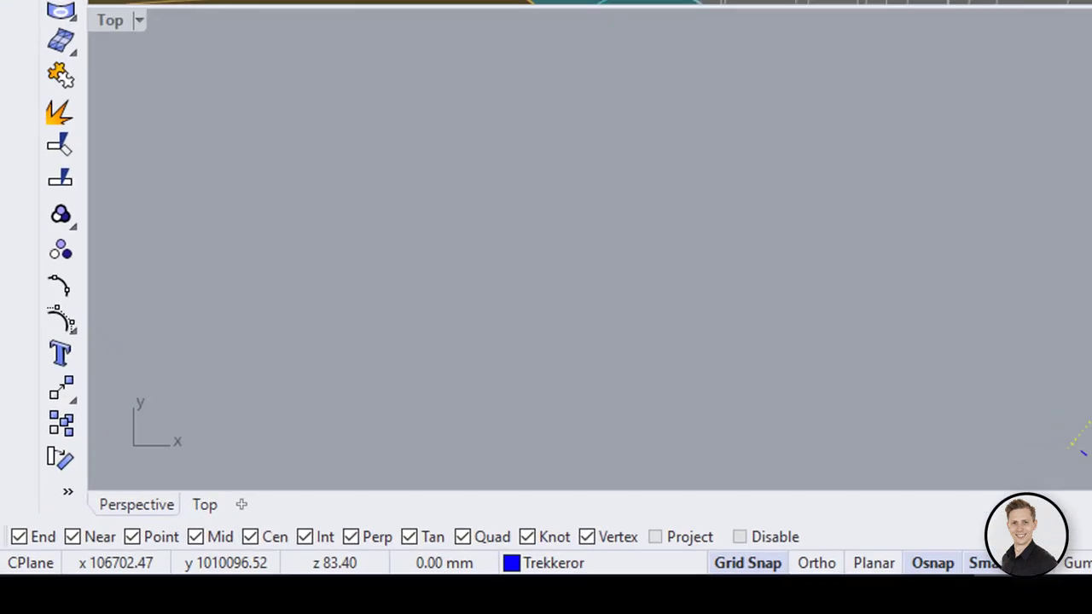
left_click(529, 238)
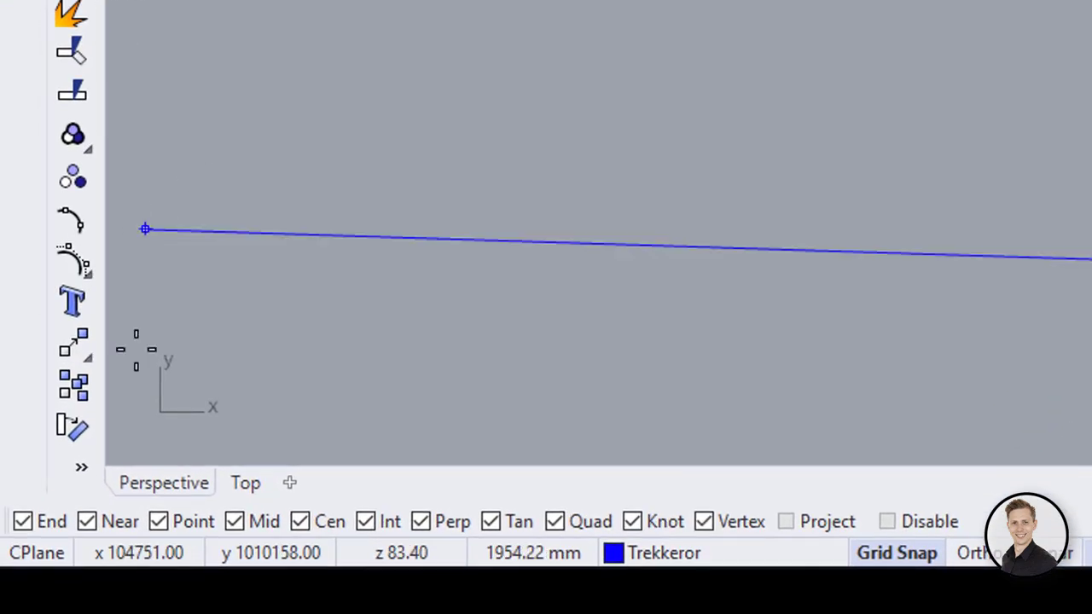
left_click(705, 522)
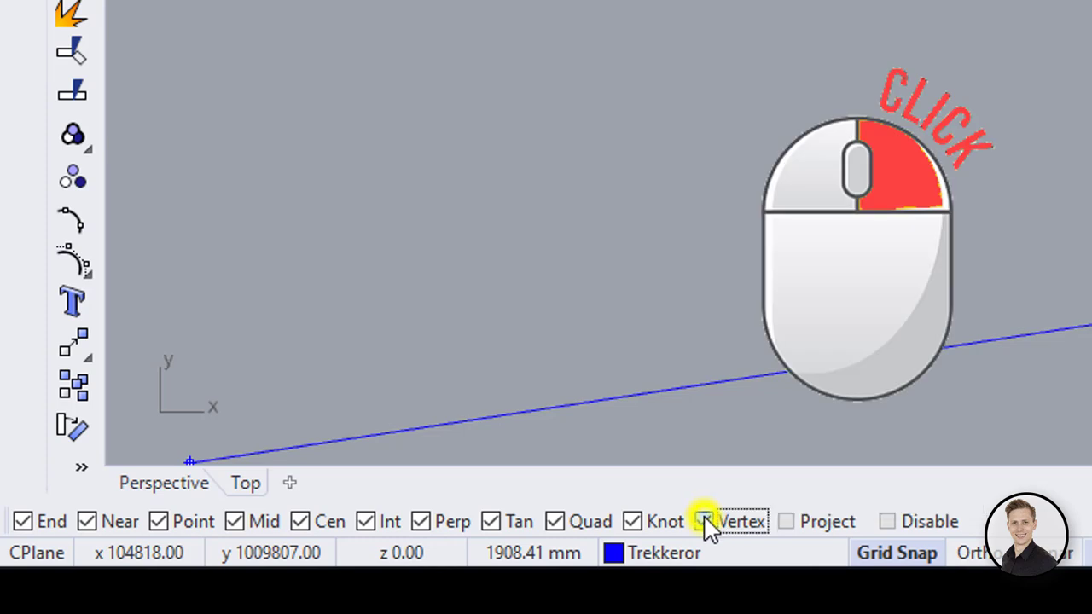
right_click(705, 522)
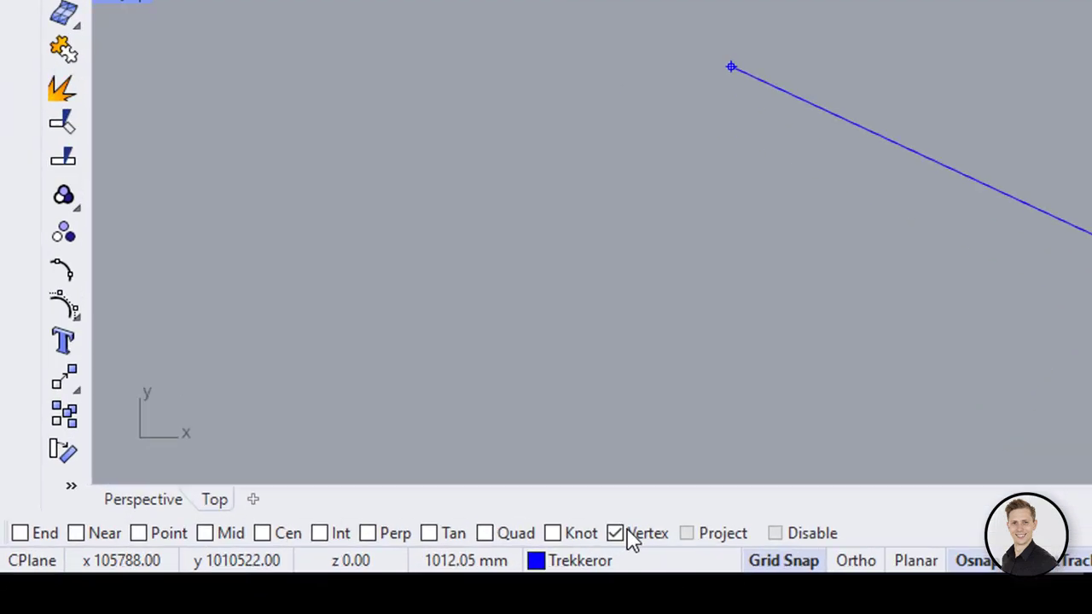
right_click(618, 538)
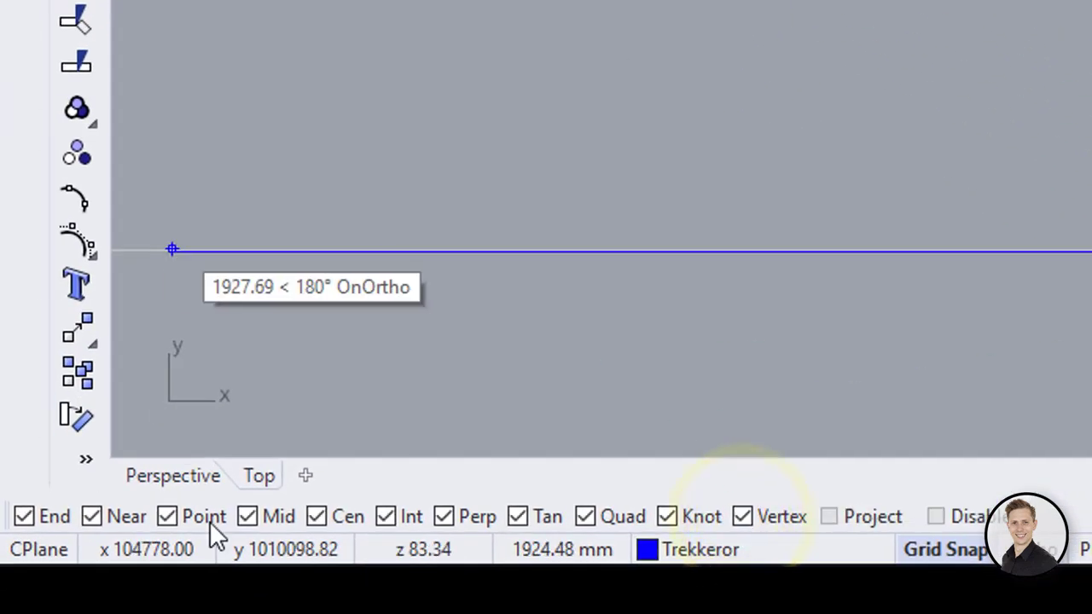
Leave only the Mid object snap enabled and pick the next polyline point on the wall mesh.
right_click(321, 520)
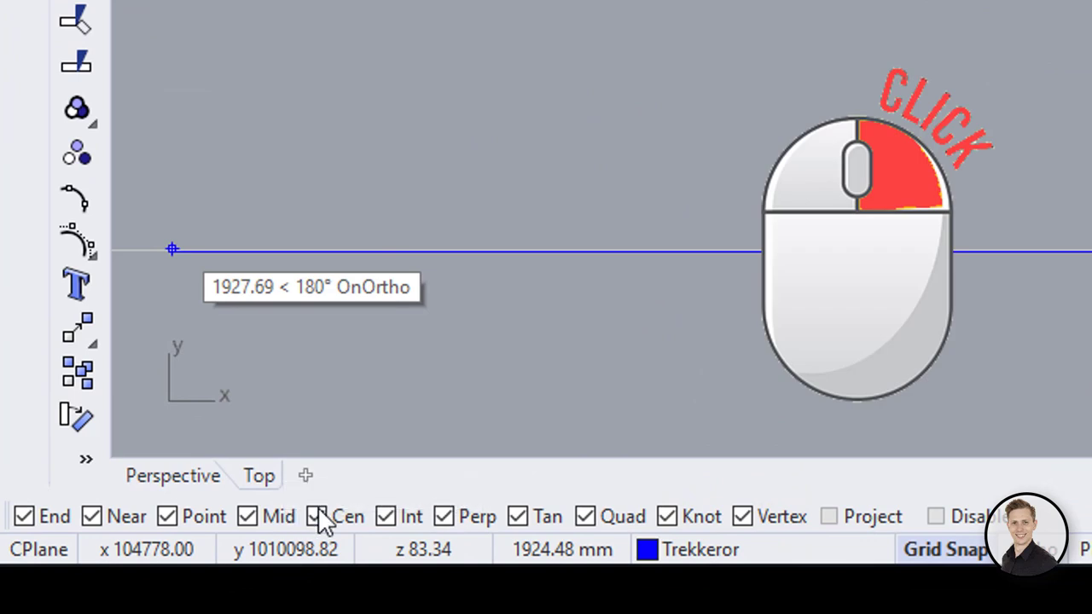
right_click(263, 515)
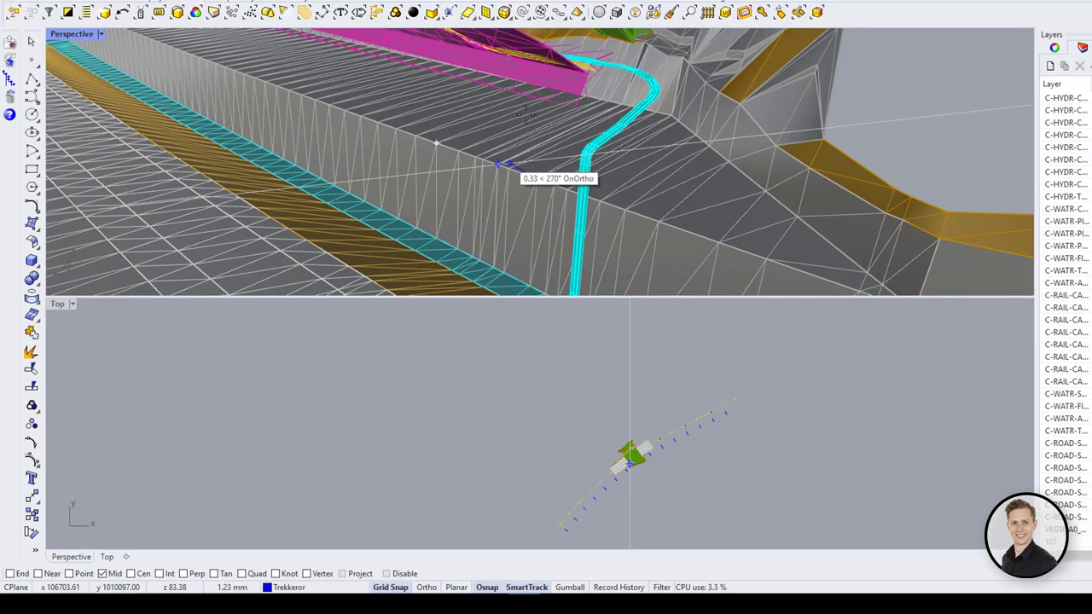
left_click(473, 223)
scroll(510, 139, "up", 4)
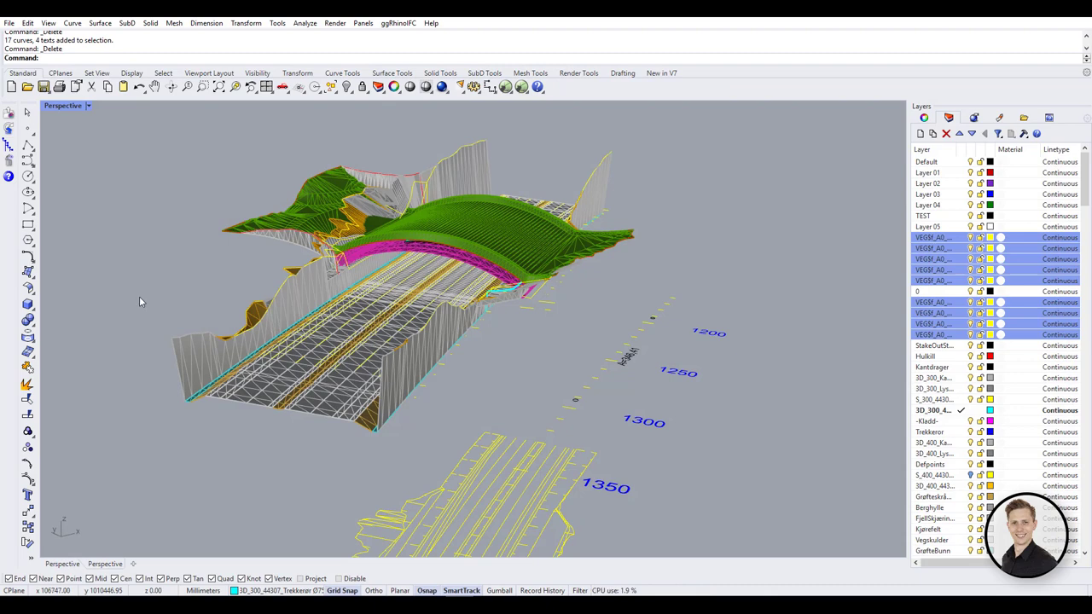
Open the Selection Filter and dock it beside the selection tools.
right_click_drag(139, 302, 217, 314)
scroll(333, 313, "down", 4)
right_click_drag(392, 294, 348, 278)
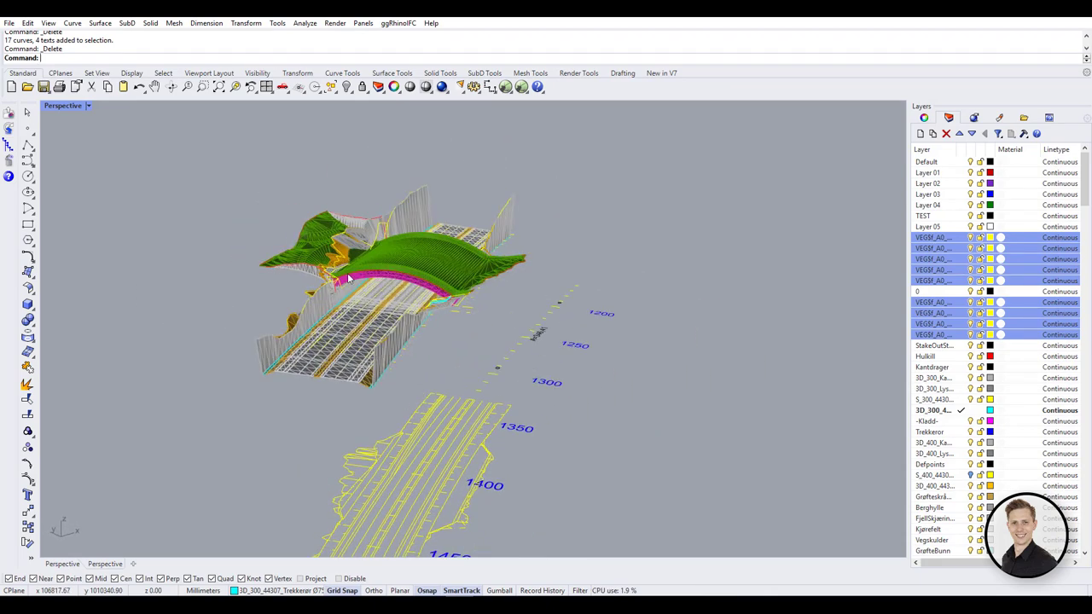
scroll(348, 278, "up", 3)
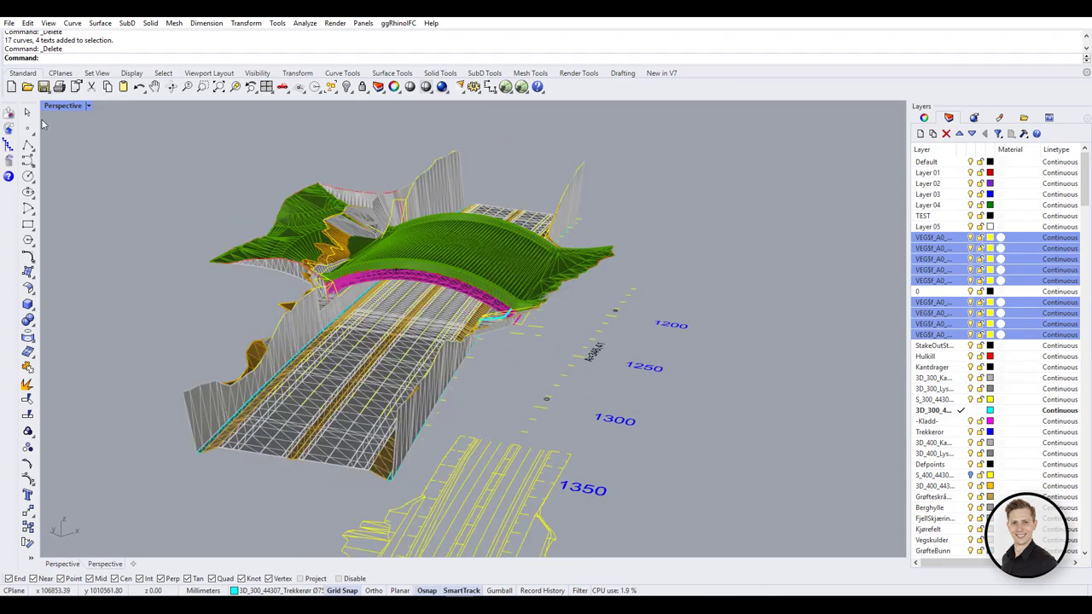
left_click(121, 75)
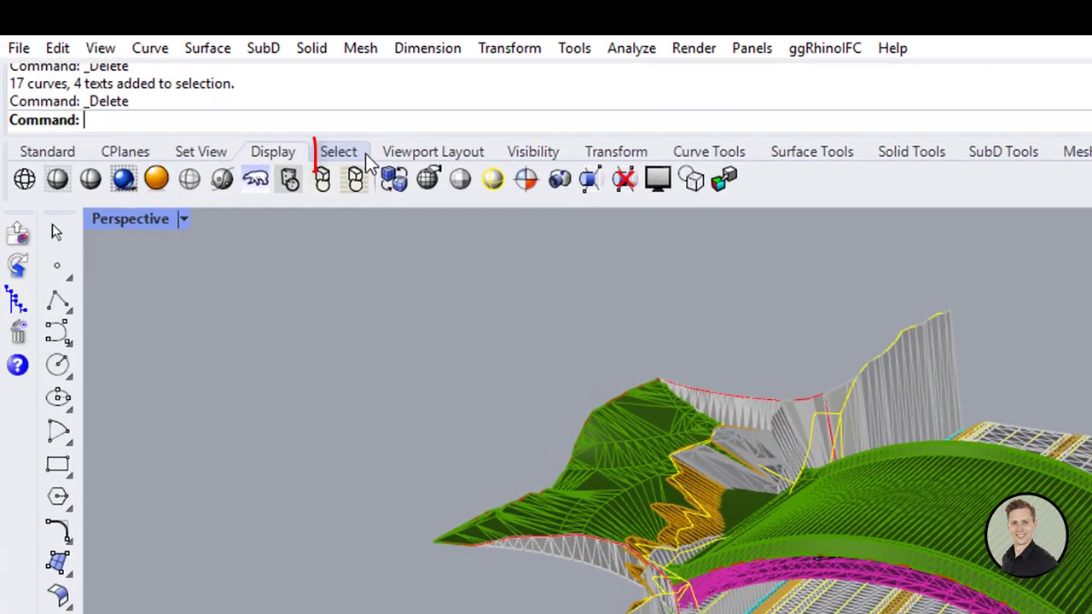
left_click(164, 73)
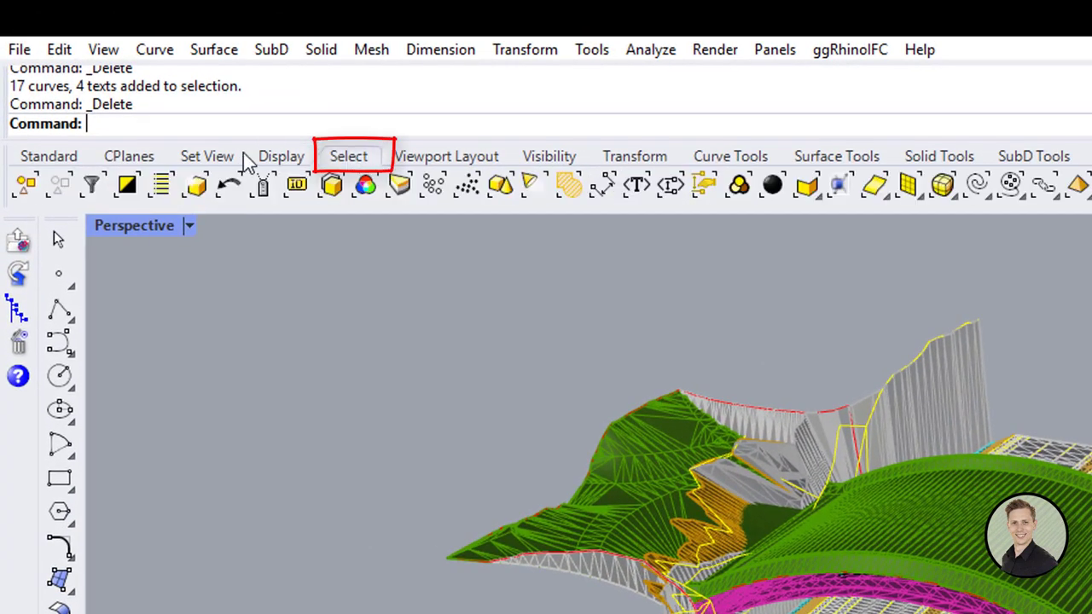
left_click(94, 188)
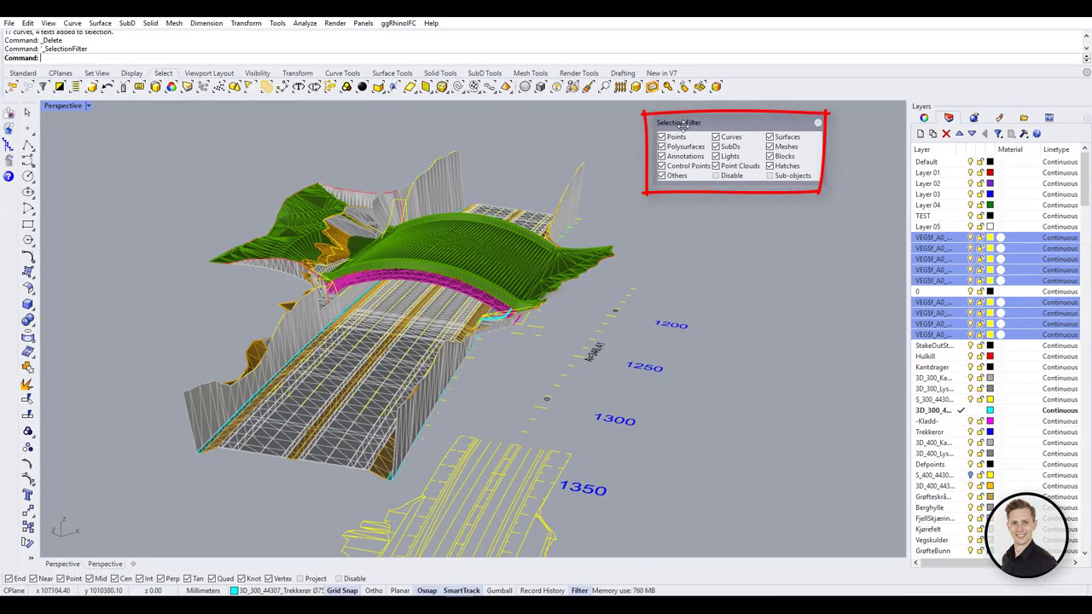
mouse_move(680, 125)
left_mouse_down()
mouse_move(731, 111)
mouse_move(731, 78)
mouse_move(743, 74)
left_mouse_up()
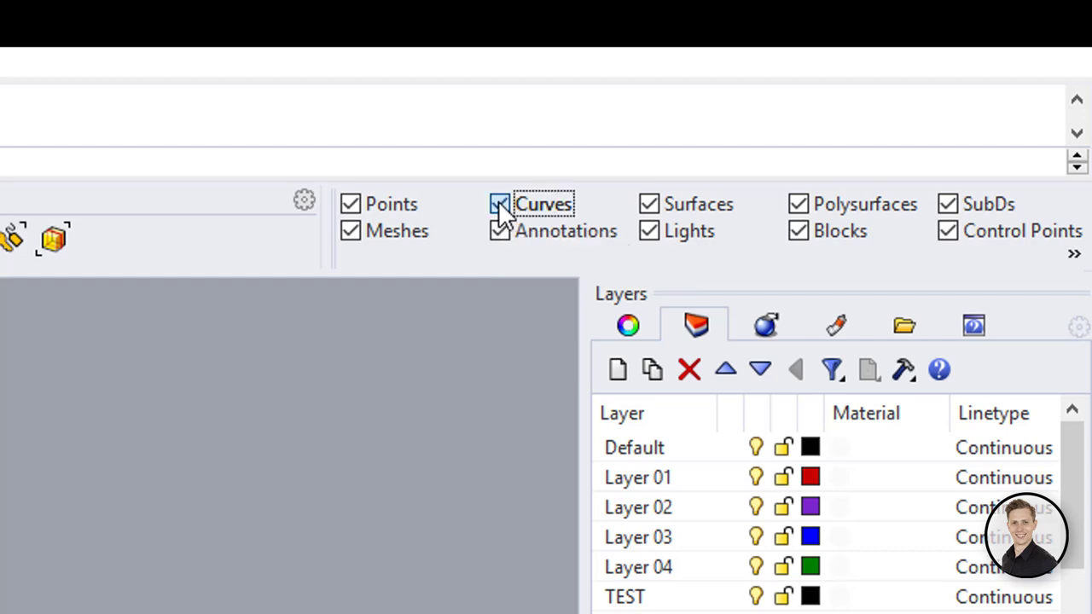
Try switching the Curves selection filter off and on again, and switch the Surfaces filter off.
left_click(499, 204)
left_click(499, 231)
left_click(499, 231)
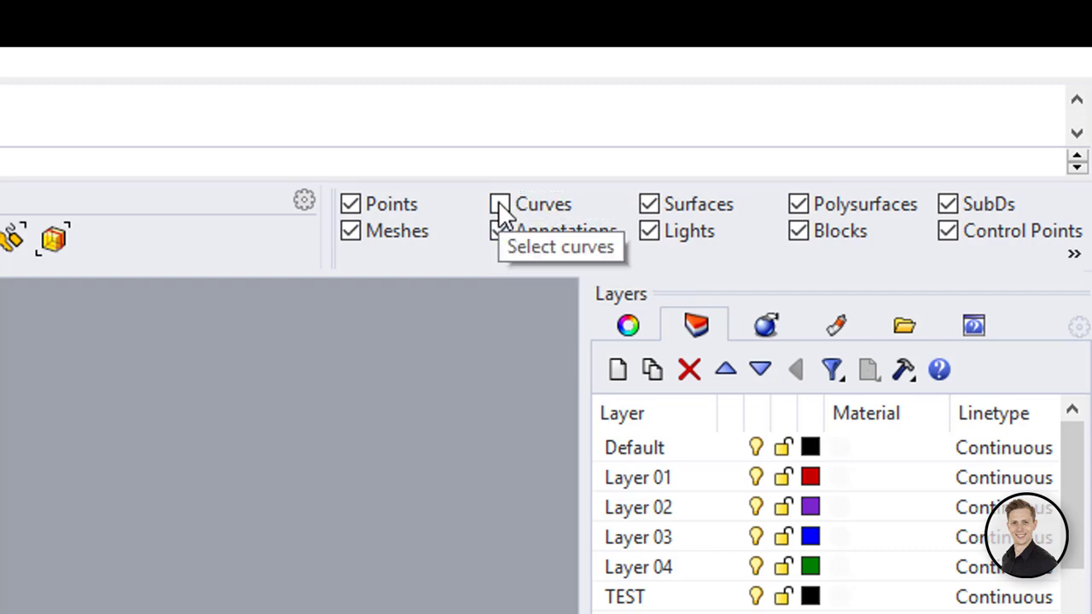
left_click(500, 205)
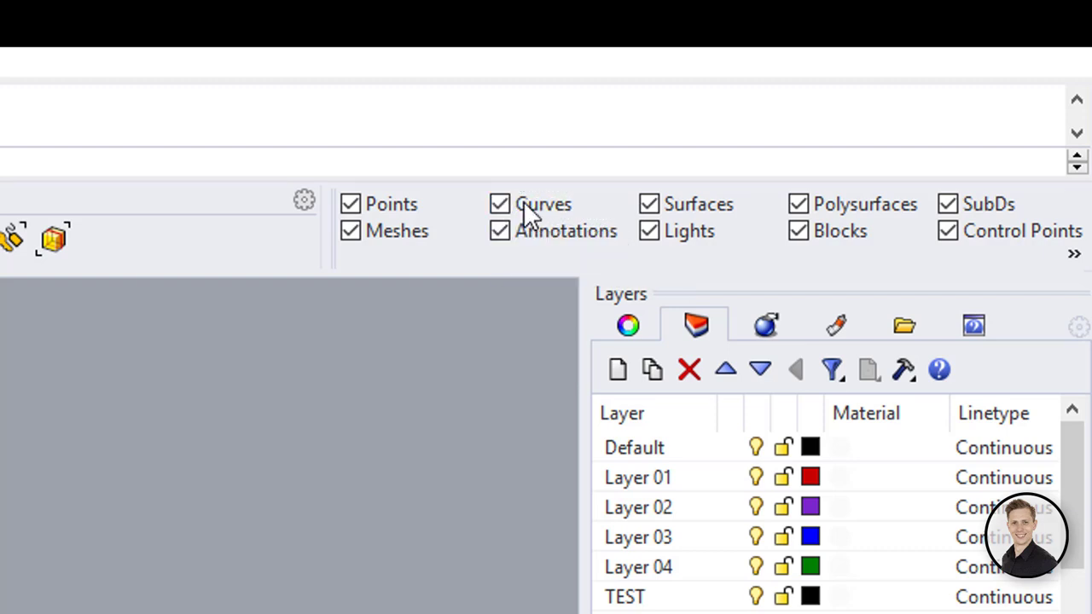
left_click(704, 213)
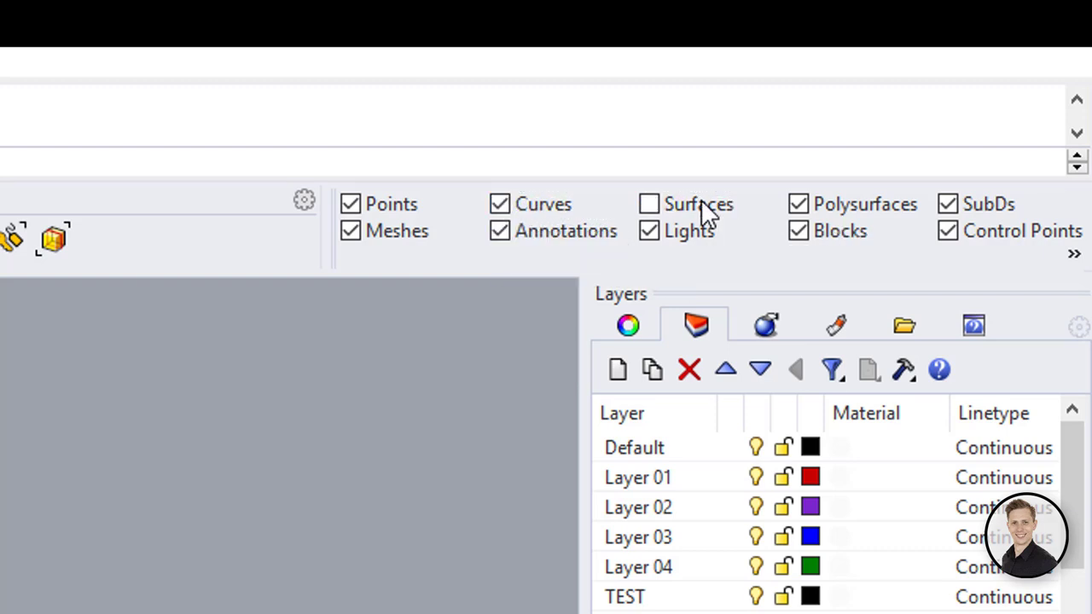
Try deleting the road model's curves with only the Curves selection filter enabled, and undo the deletion.
right_click(500, 204)
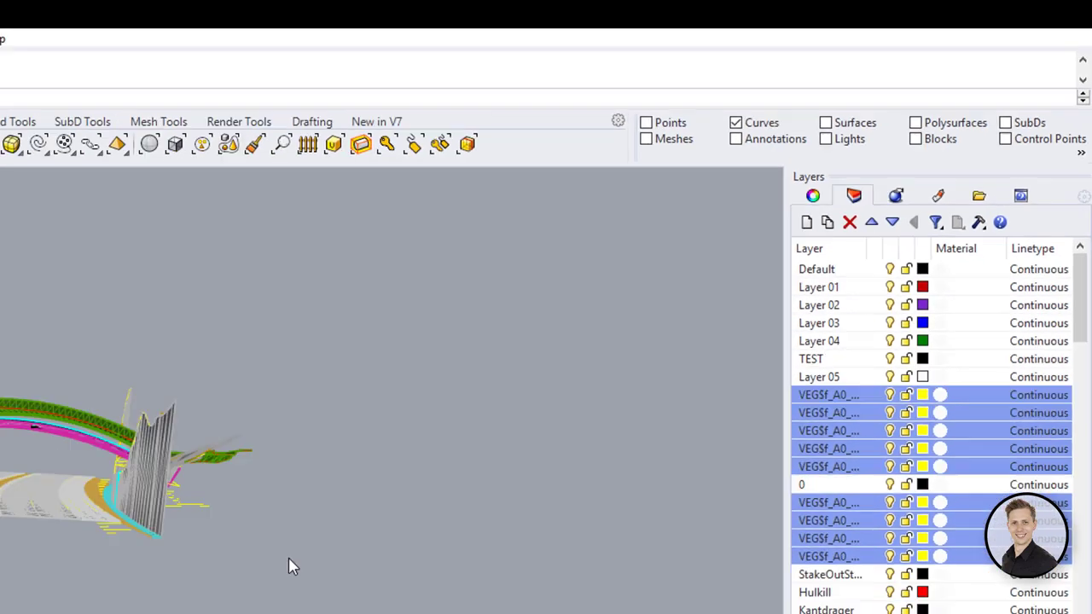
left_click_drag(609, 336, 159, 179)
right_click_drag(448, 226, 379, 248)
key("Delete")
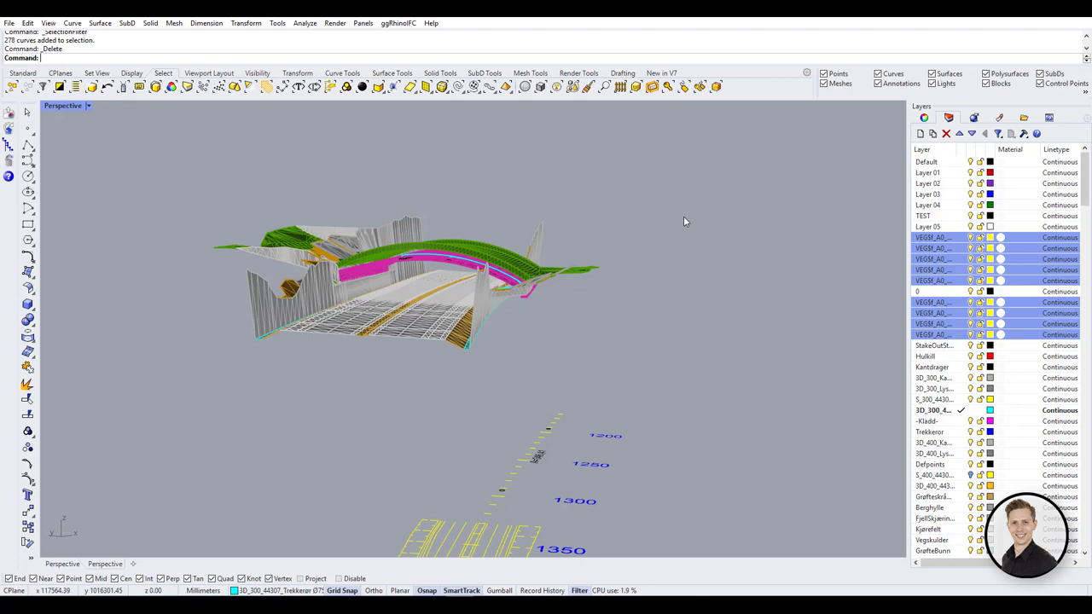
key("ctrl+z")
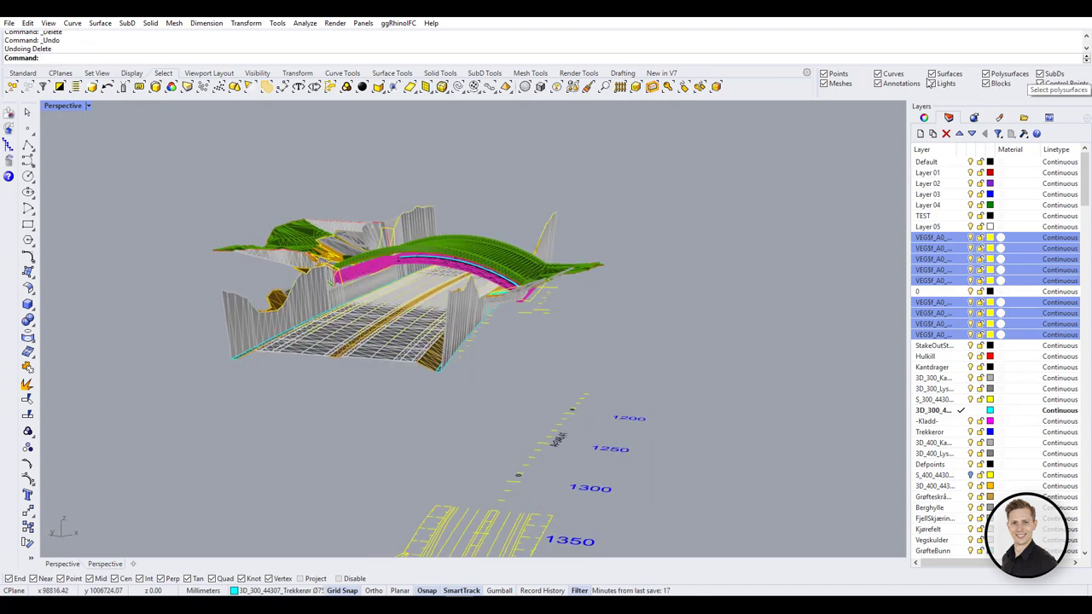
Window-select the road model with only the Points and Meshes selection filters enabled, and delete the selection.
left_click_drag(653, 366, 688, 164)
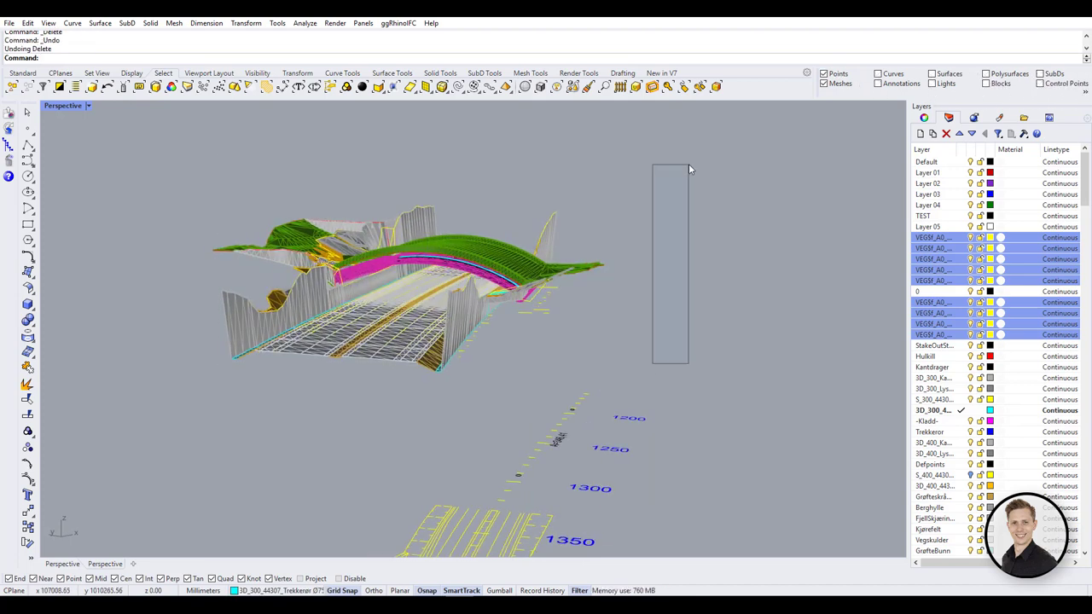
right_click_drag(614, 394, 597, 364)
left_click_drag(596, 364, 165, 197)
right_click_drag(366, 239, 406, 294)
key("Delete")
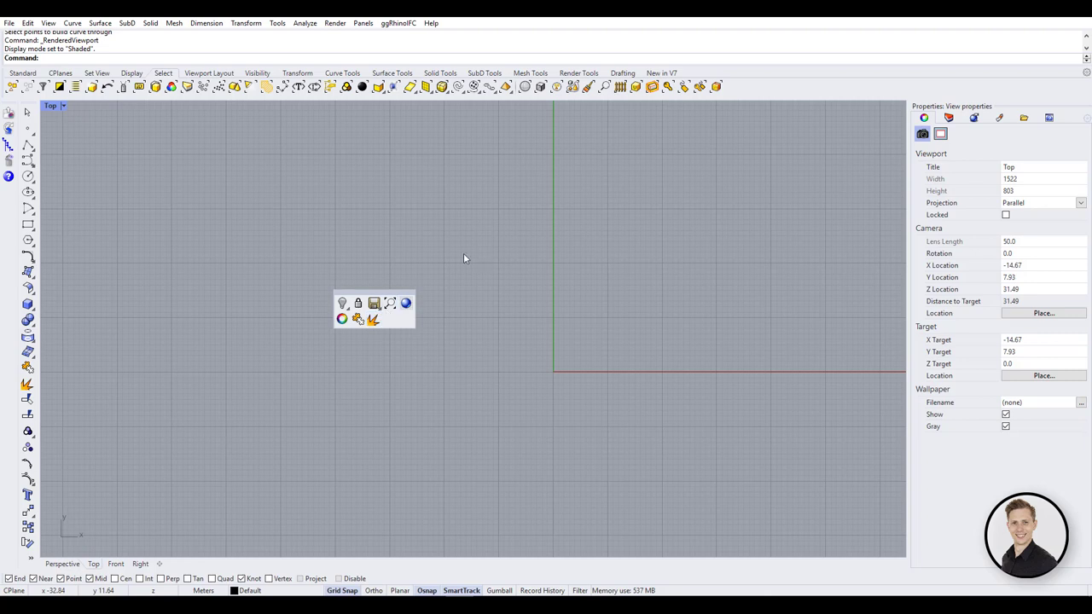
Call up the Popup toolbar in the Top viewport and detach it as a floating toolbar.
middle_click(324, 261)
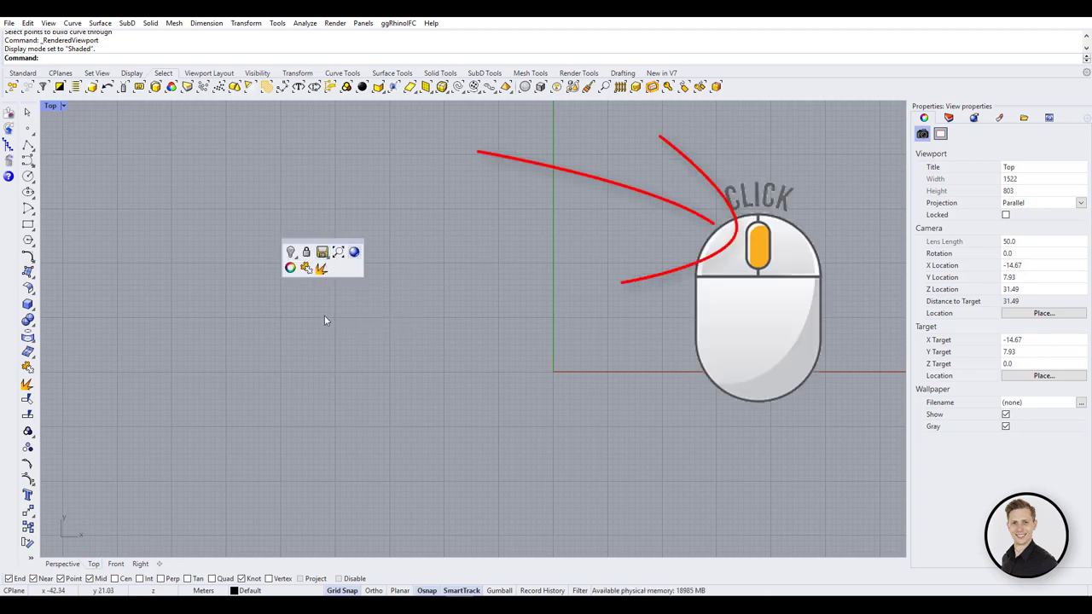
mouse_move(324, 246)
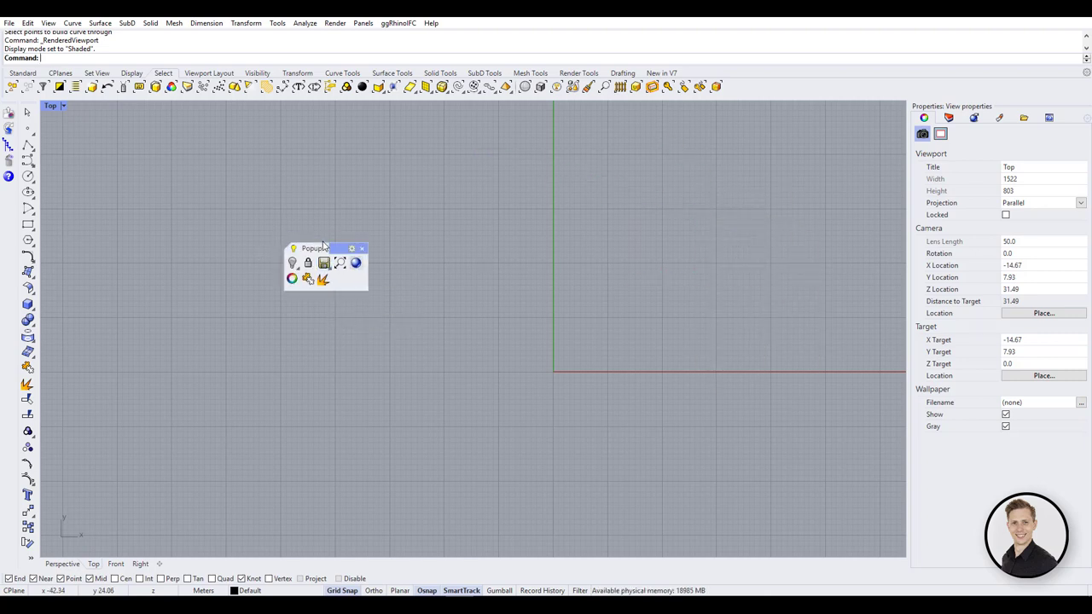
left_click_drag(317, 249, 299, 215)
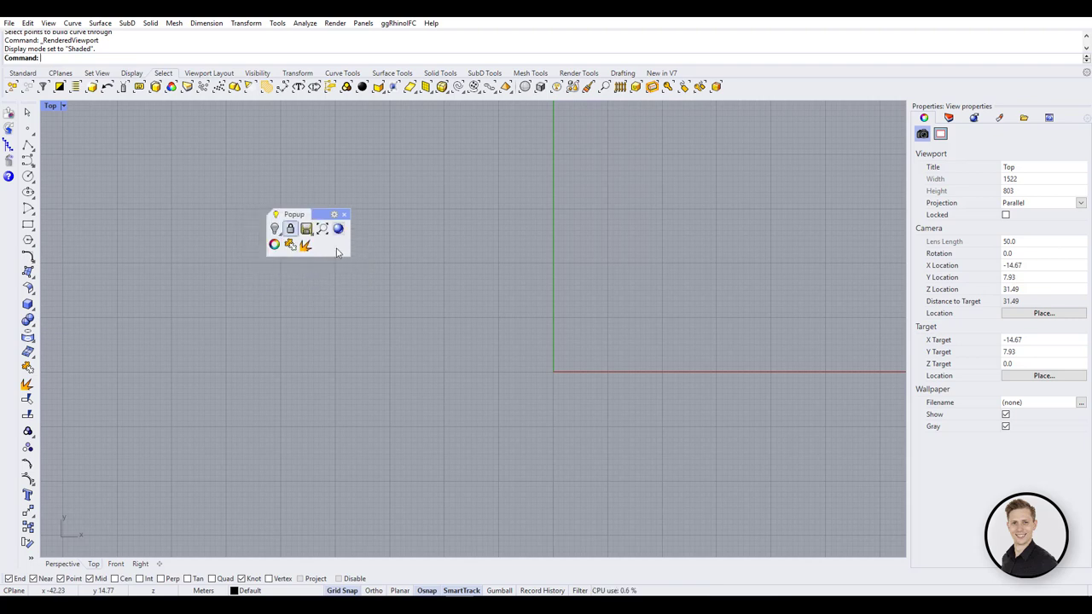
Remove the blue sphere display tool and the Save tool from the Popup toolbar.
left_click(336, 216)
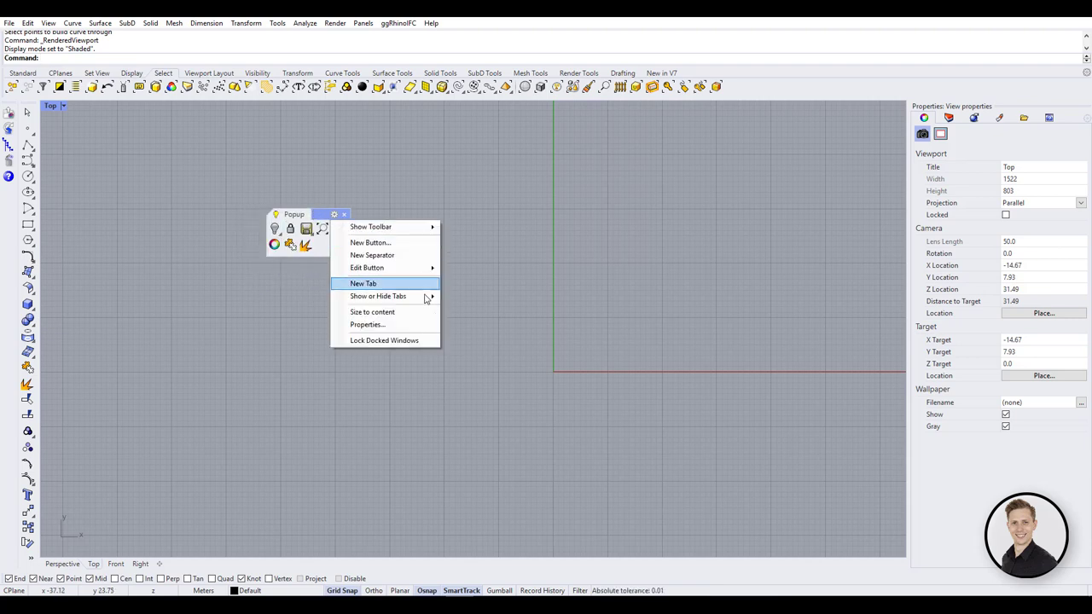
mouse_move(429, 267)
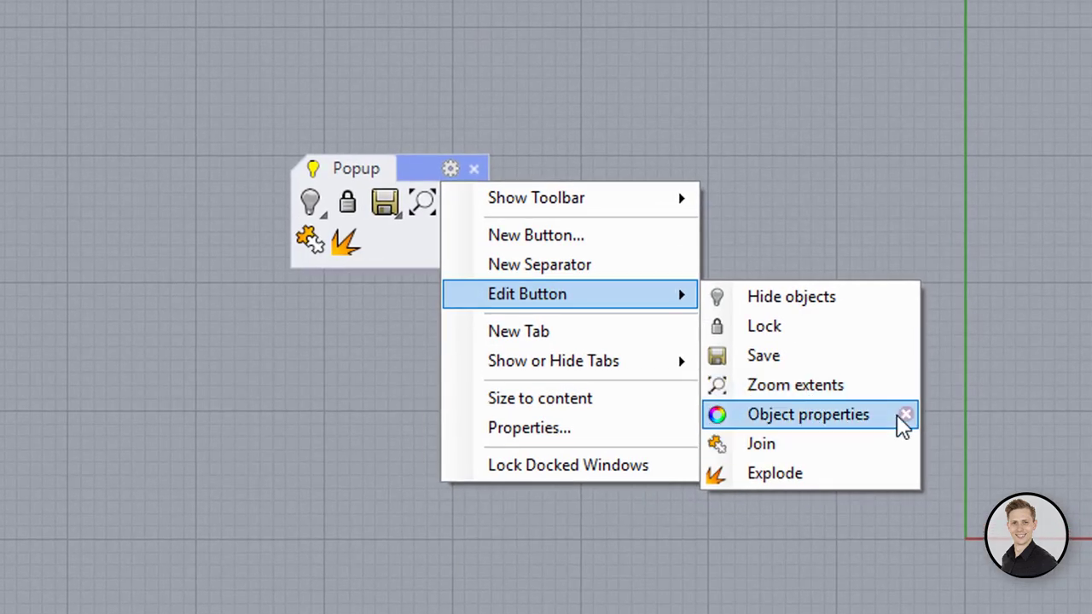
left_click(905, 355)
left_click(915, 441)
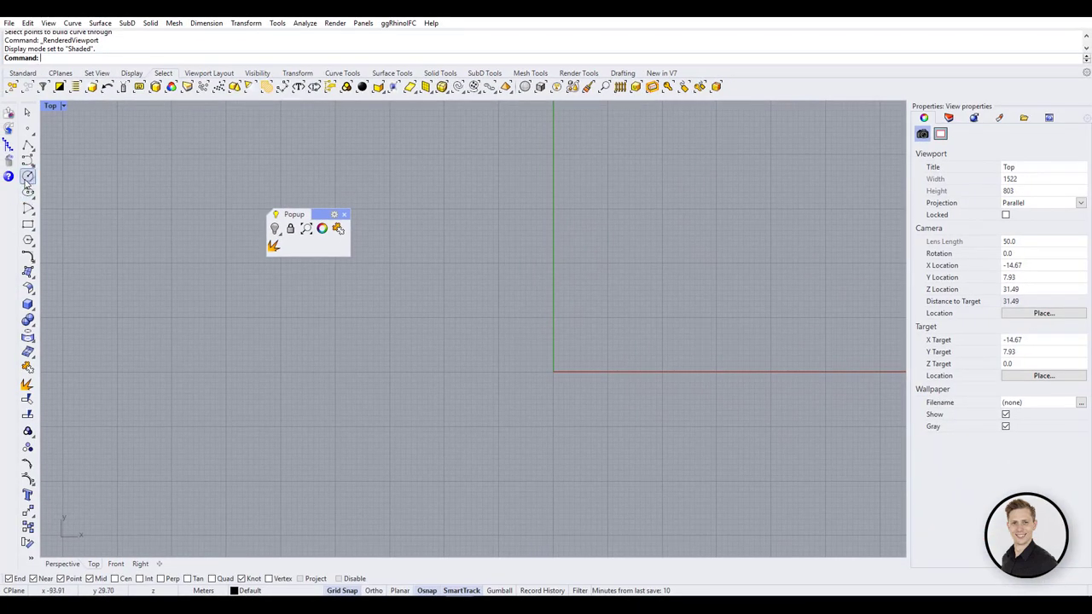
Copy the control point curve tool and the Selection Filter tool into the Popup toolbar.
left_click_drag(28, 161, 222, 241, "ctrl")
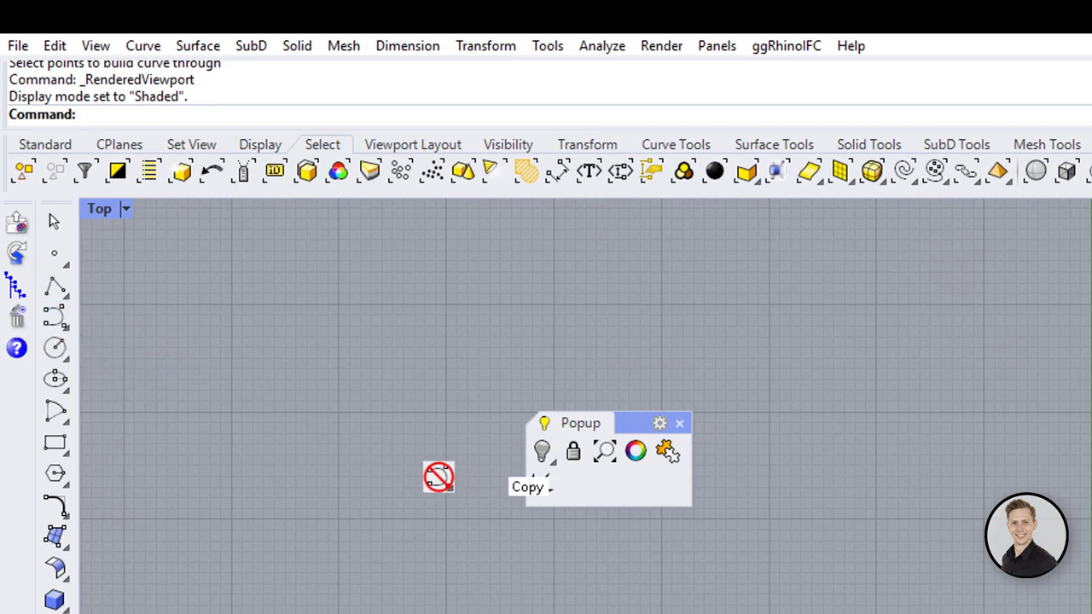
left_click_drag(532, 479, 582, 463, "ctrl")
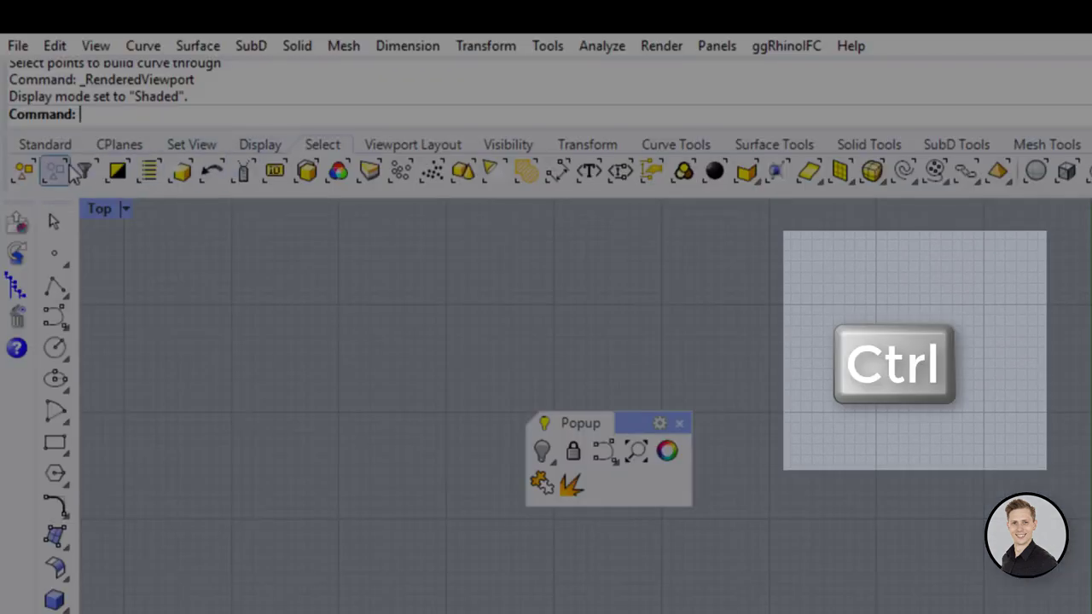
left_click_drag(97, 172, 603, 455, "ctrl")
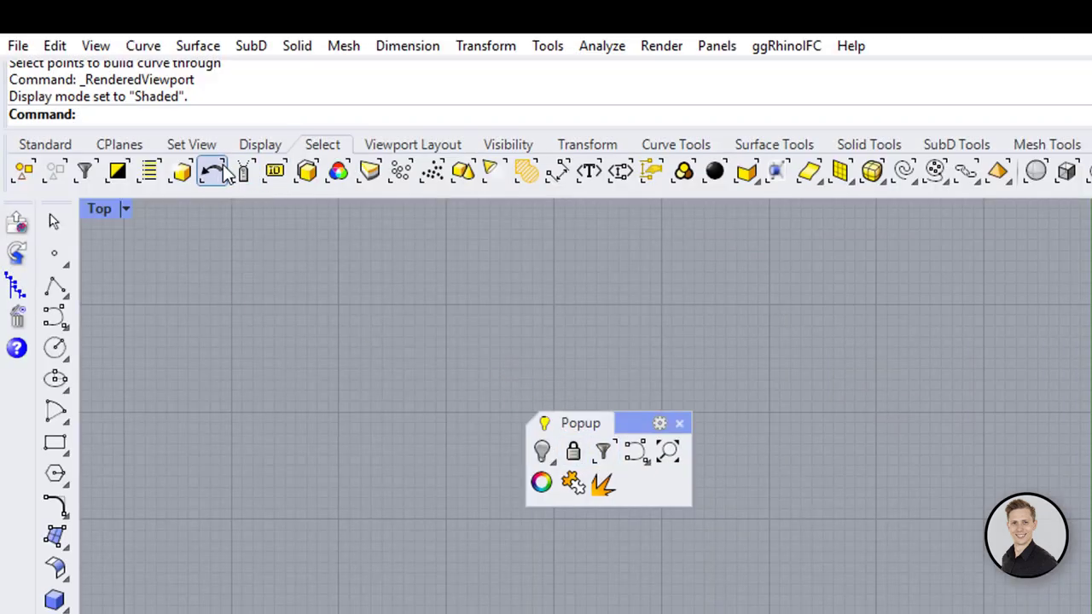
Copy the Select Curves tool and the Zoom Selected tool into the floating Popup toolbar.
left_click_drag(212, 172, 635, 453, "ctrl")
left_click(190, 145)
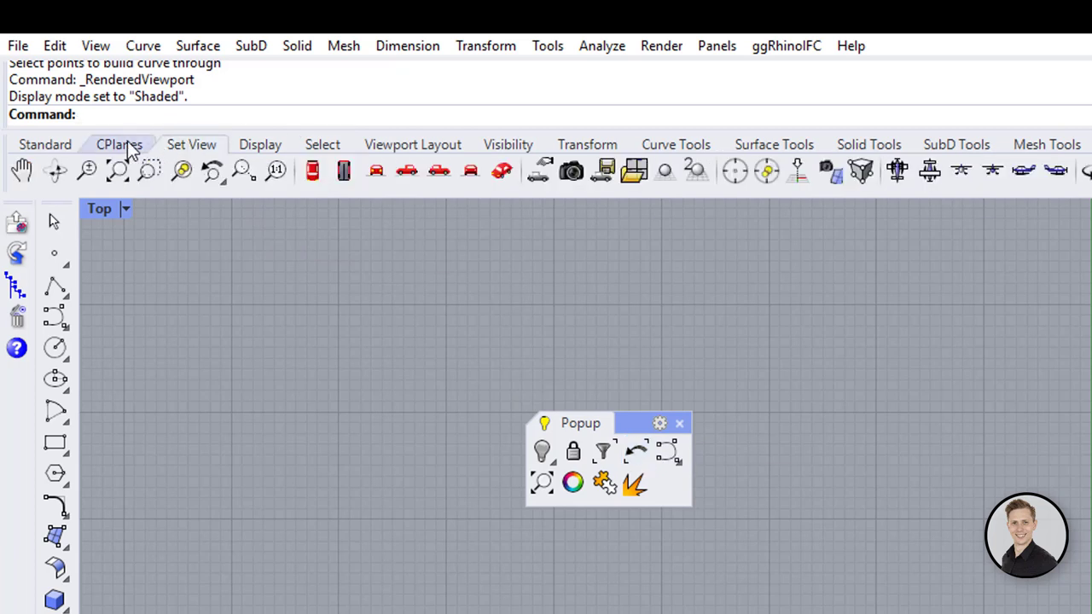
left_click_drag(182, 176, 667, 483, "ctrl")
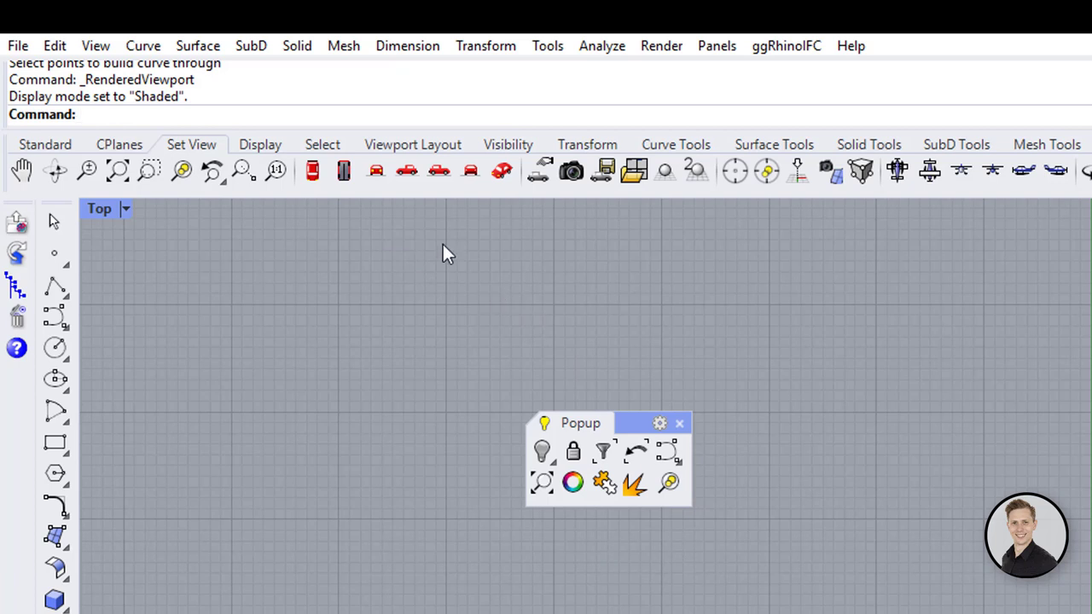
left_click(63, 143)
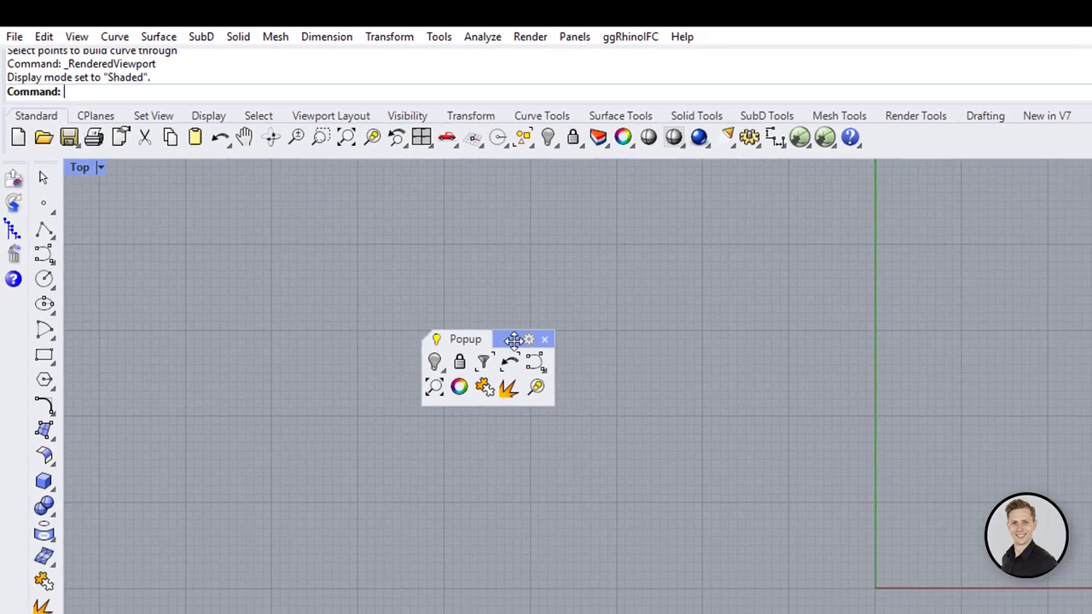
Change the Popup toolbar's group name to MY Popup in its properties.
left_click(521, 335)
left_click(603, 503)
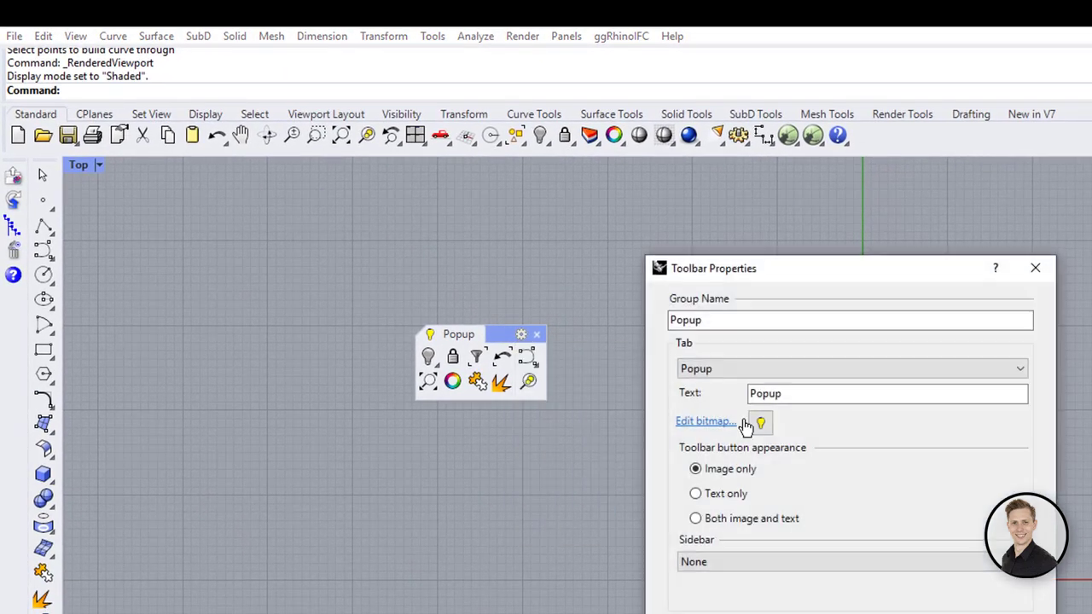
left_click_drag(757, 321, 670, 319)
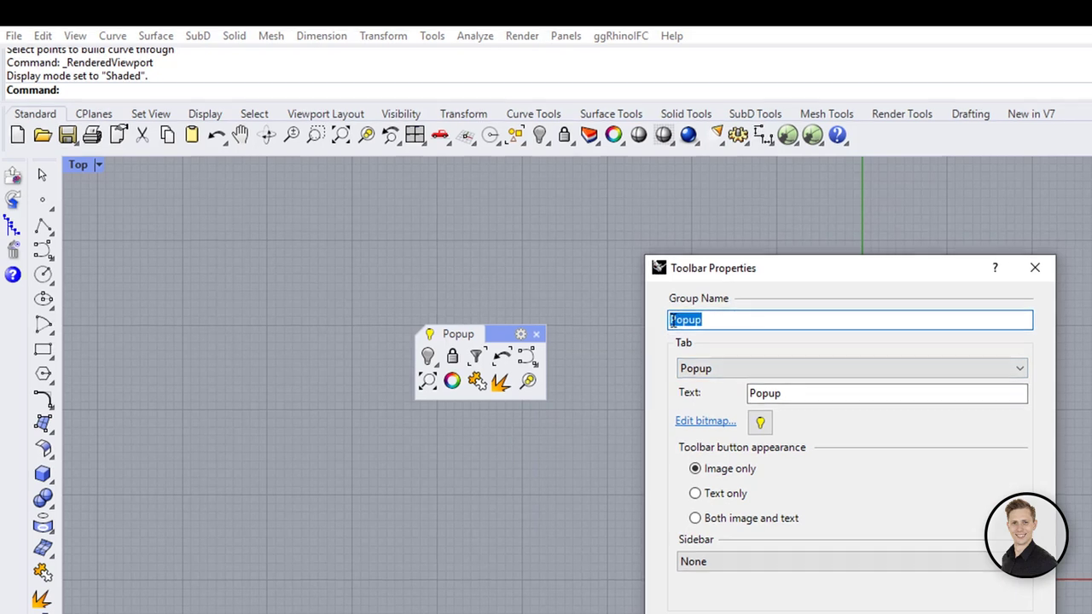
left_click(673, 322)
type("MY")
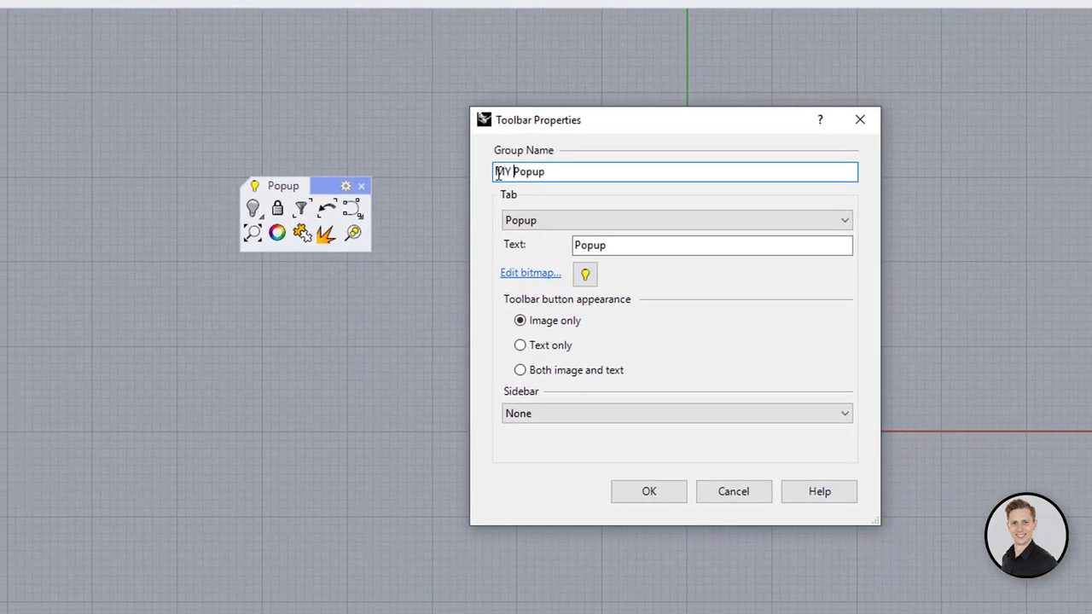
Open the Popup tab's icon in the bitmap editor, close it, and apply the toolbar properties.
left_click(586, 275)
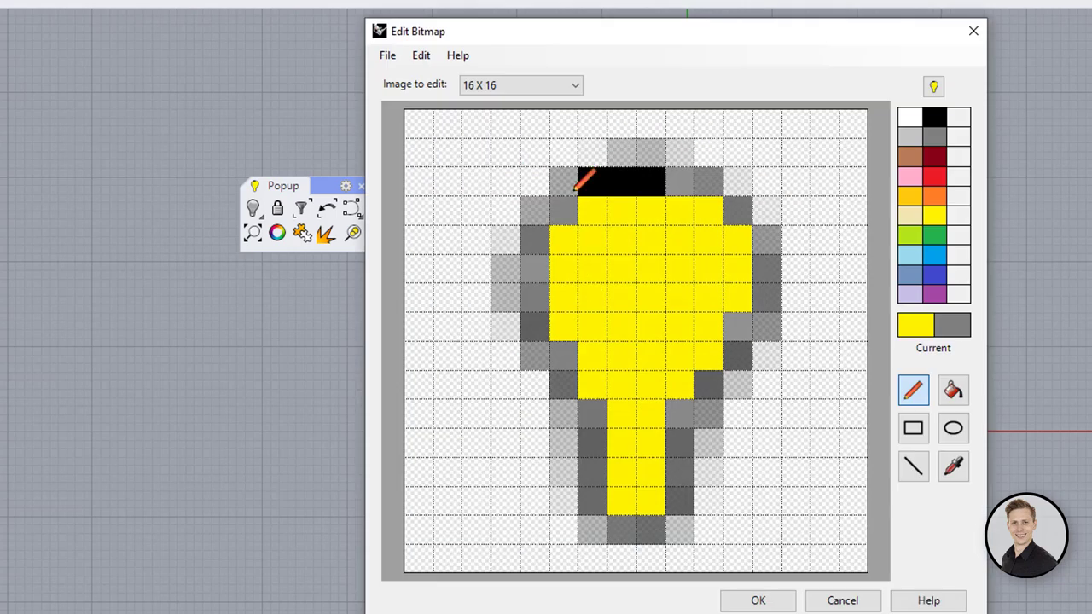
left_click(784, 600)
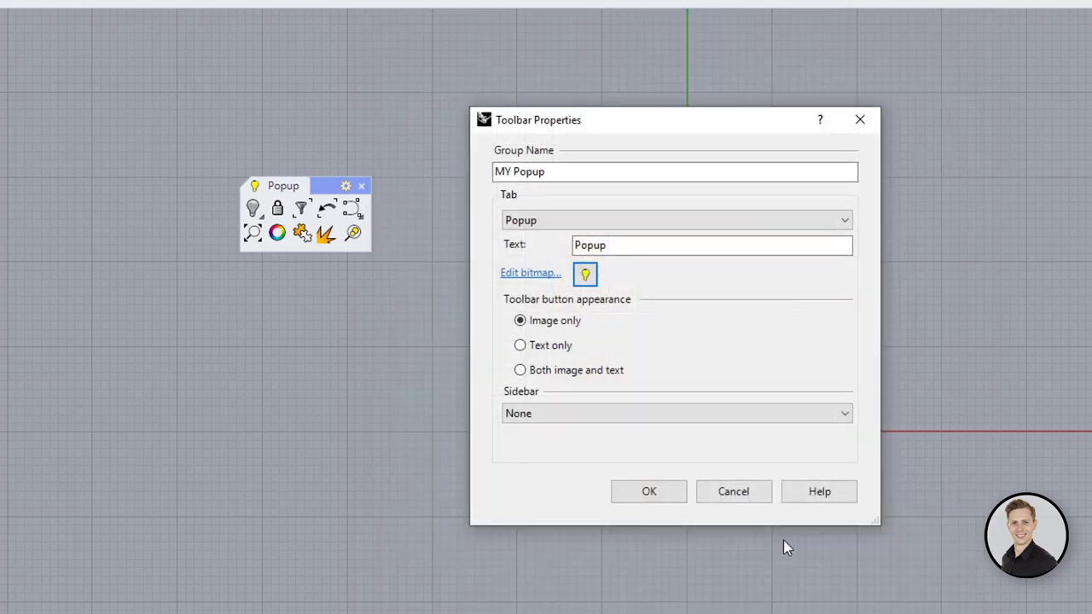
left_click(670, 495)
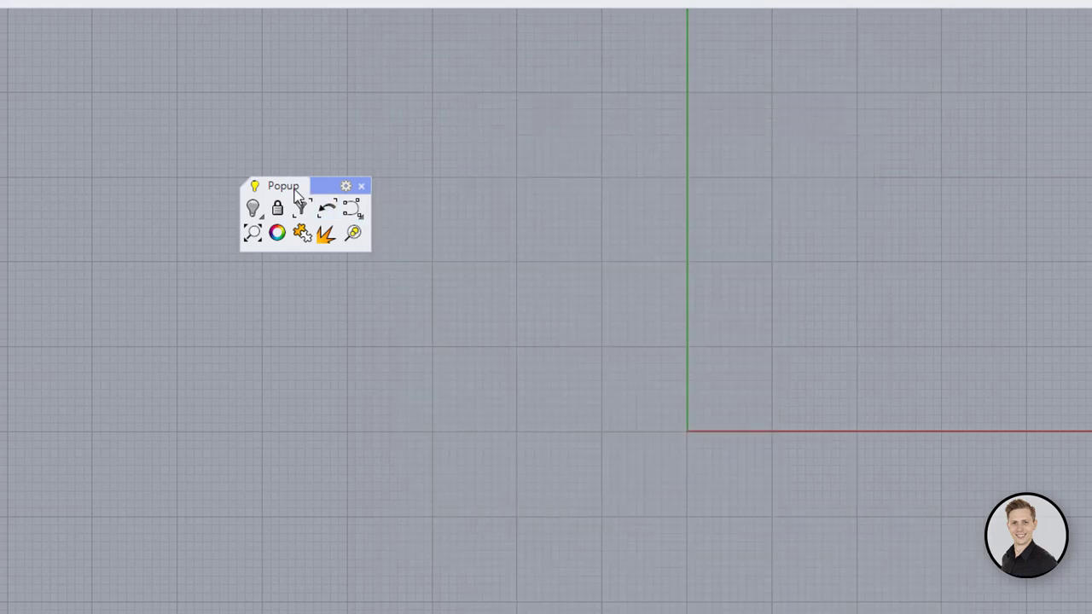
left_click_drag(320, 186, 337, 186)
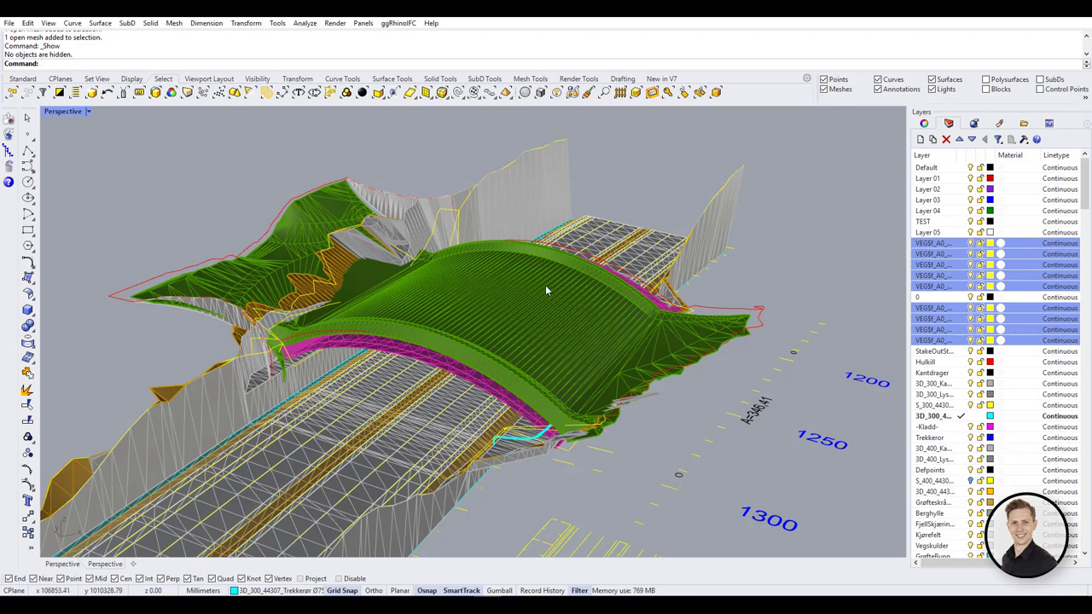
Isolate the green bridge terrain mesh using the Popup toolbar's visibility tools.
left_click(502, 305)
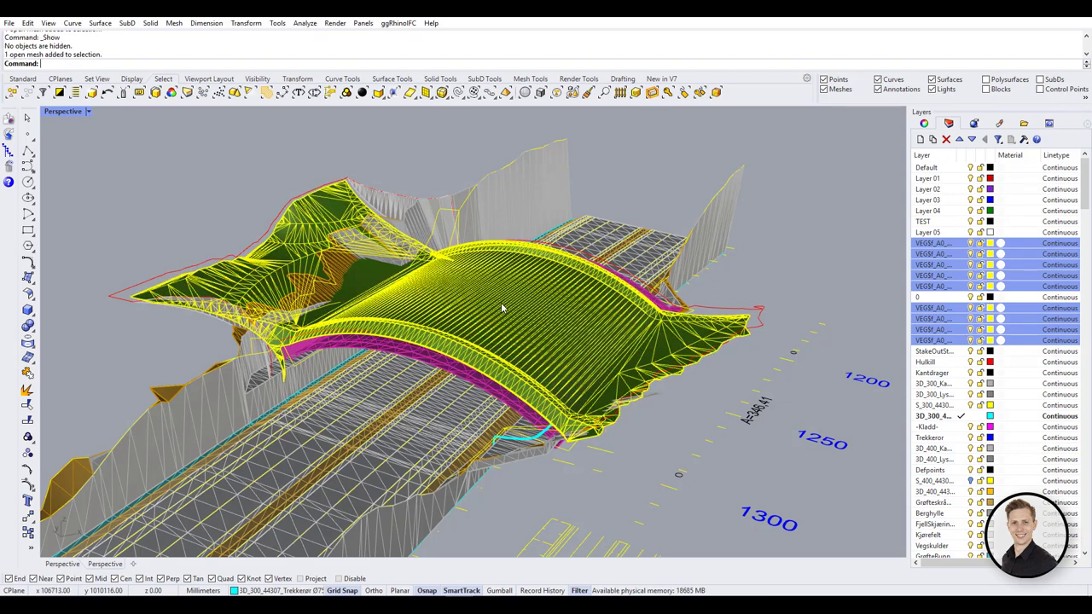
middle_click(484, 301)
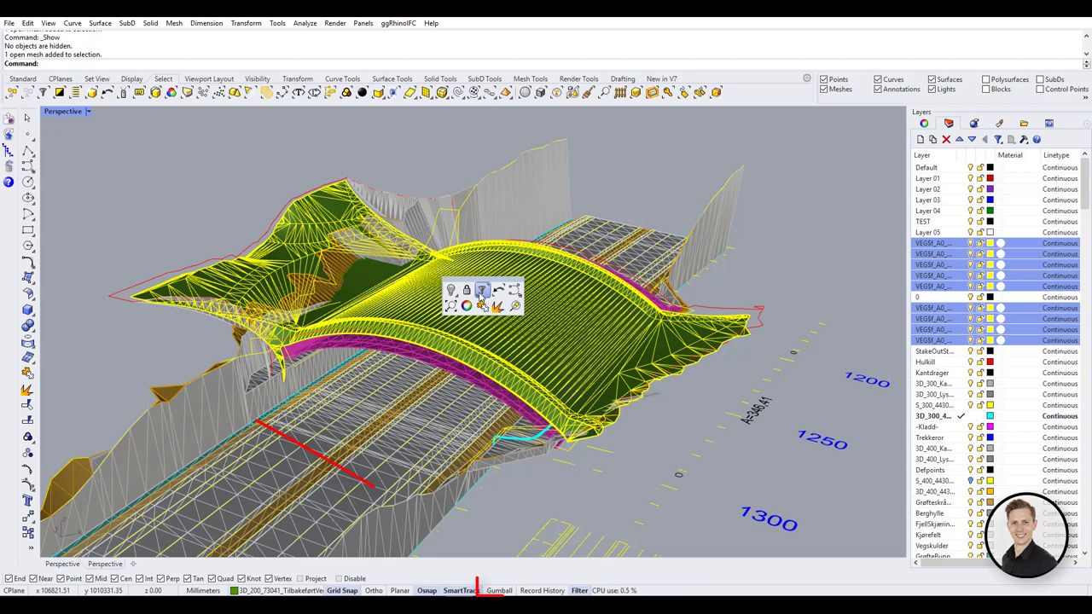
left_click(466, 291)
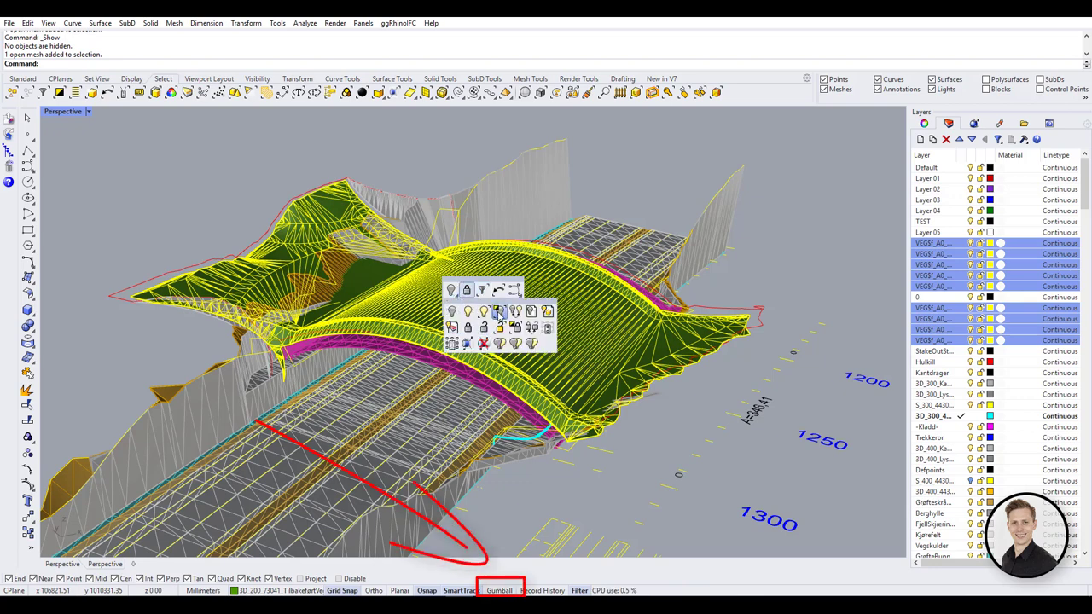
left_click(499, 312)
left_click(705, 251)
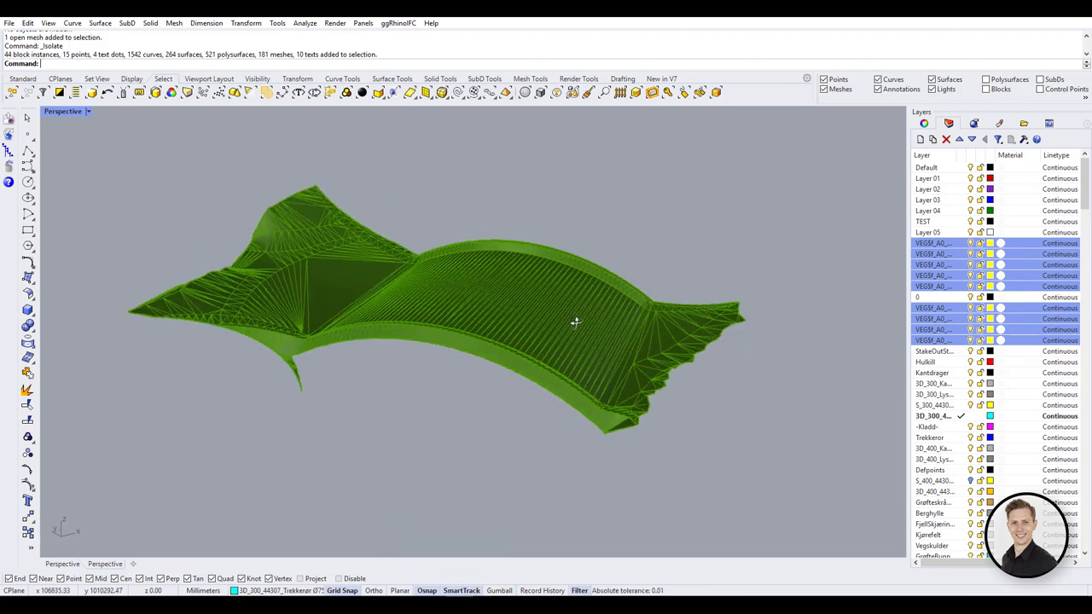
Turn on the Gumball and select the isolated mesh.
left_click(575, 322)
scroll(494, 454, "up", 2)
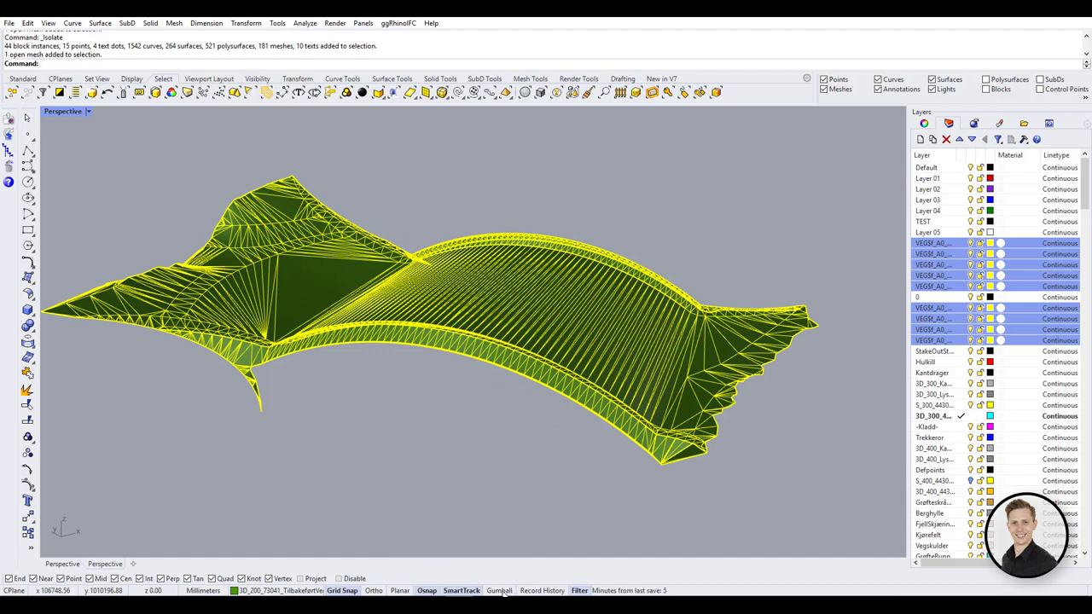
left_click(403, 452)
right_click_drag(403, 453, 447, 368)
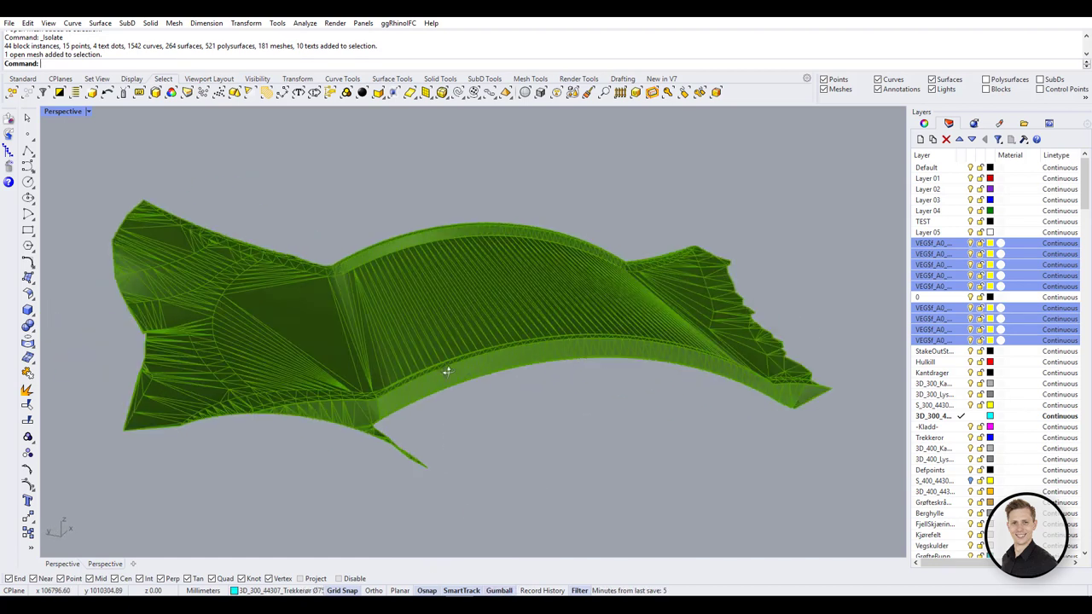
left_click(459, 324)
scroll(451, 299, "up", 4)
right_click_drag(441, 301, 420, 247)
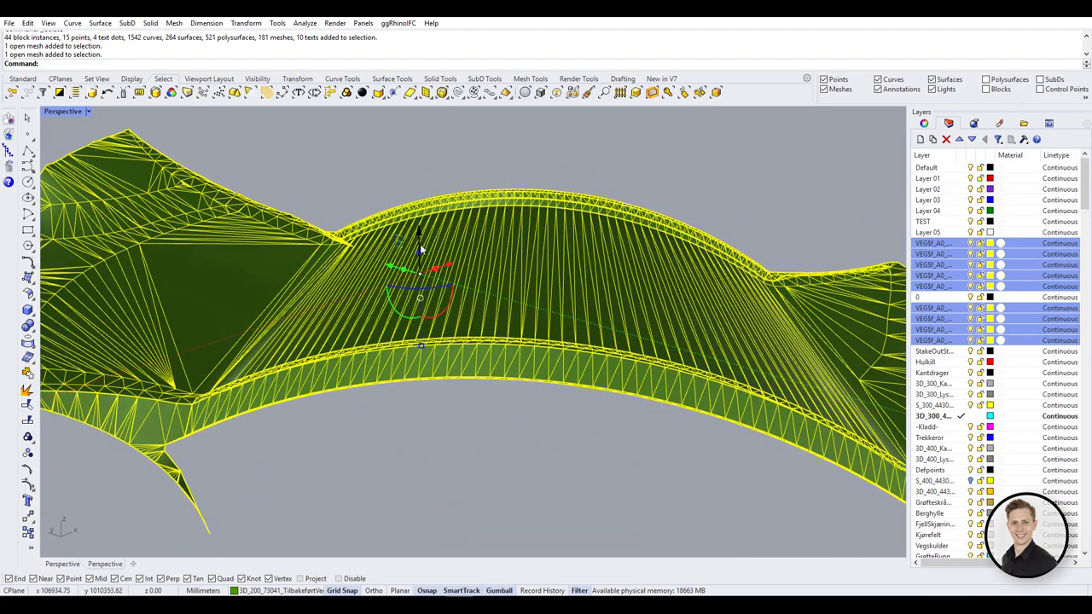
Try moving the mesh along the Z axis with the Gumball, undoing each transform.
mouse_move(419, 250)
left_mouse_down()
mouse_move(429, 207)
mouse_move(420, 253)
left_mouse_up()
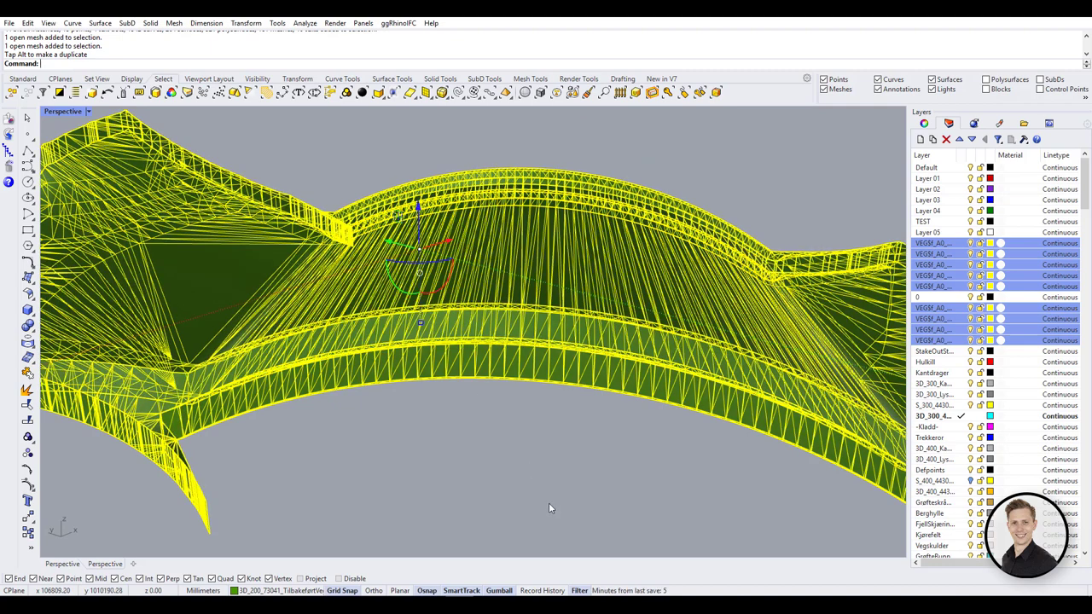
key("ctrl+z")
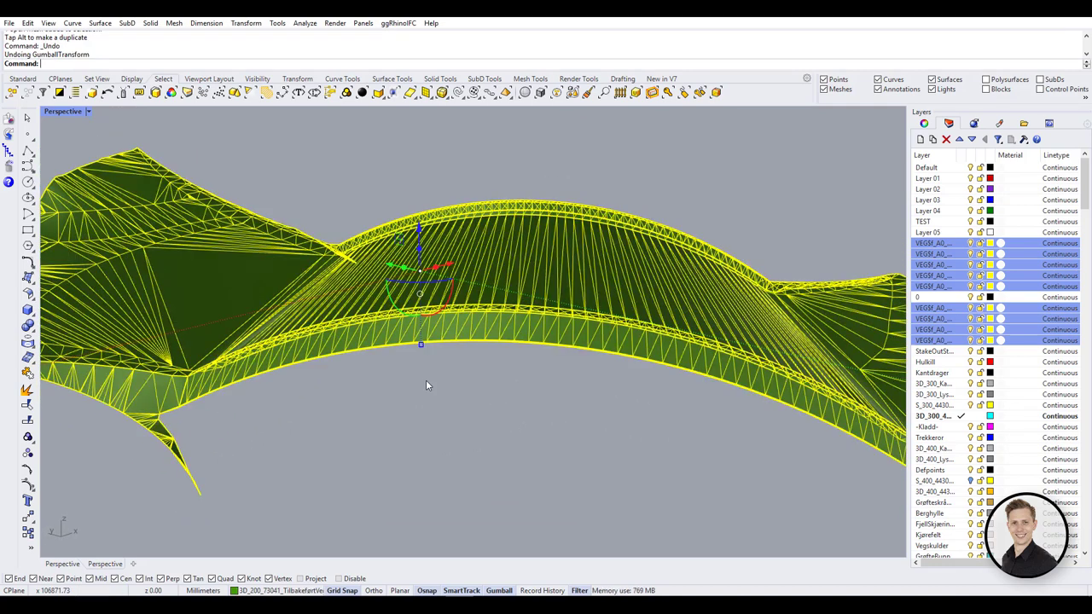
left_click(419, 248)
left_click(420, 256)
key("Return")
key("ctrl+z")
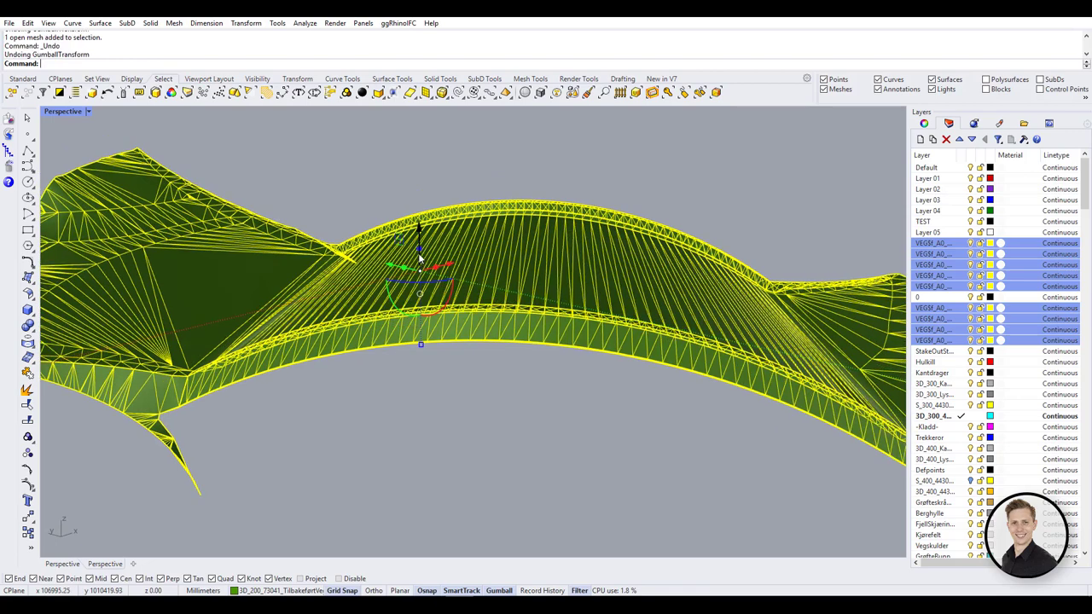
Try numeric Gumball transforms of the mesh along the red X axis, undoing each one.
left_click(438, 266)
key("Return")
key("ctrl+z")
left_click(451, 261)
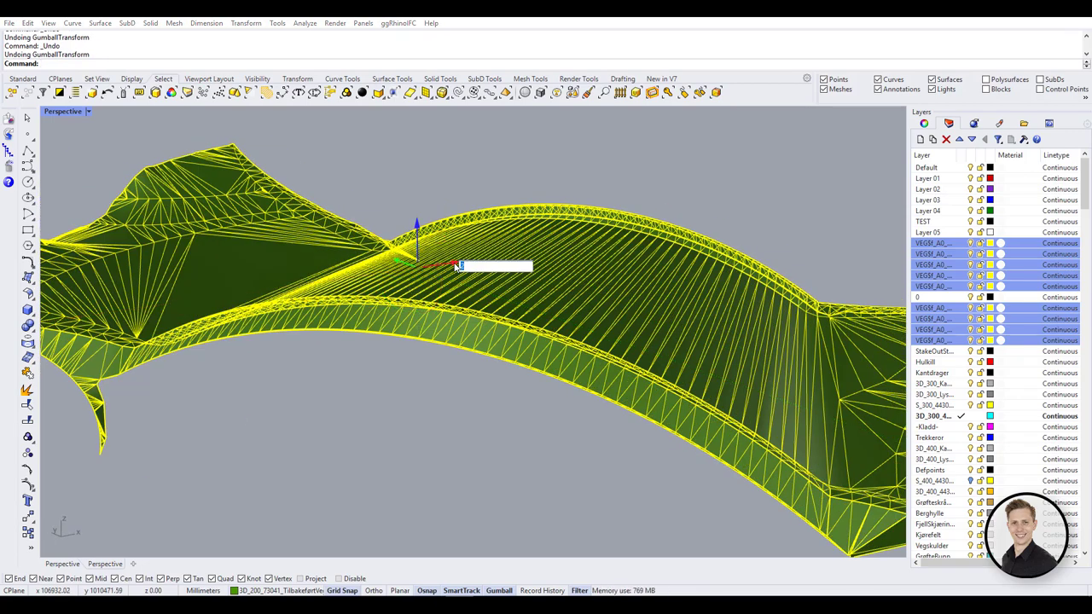
key("Return")
key("ctrl+z")
Rotate the mesh 180 degrees about the vertical axis with the Gumball.
right_click_drag(454, 266, 401, 302)
left_click(404, 302)
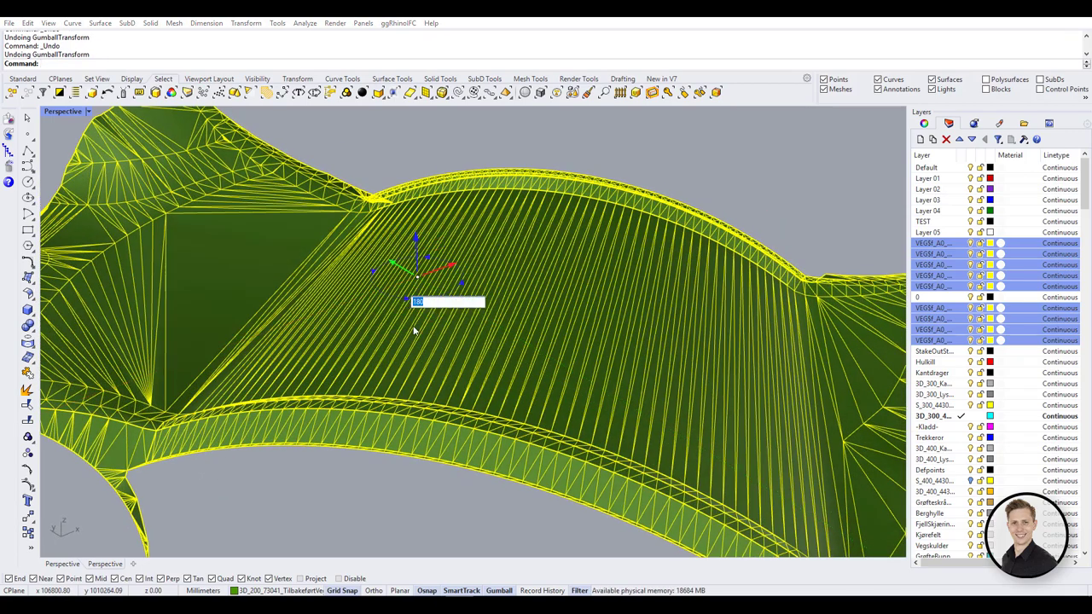
key("BackSpace")
type("90")
key("Return")
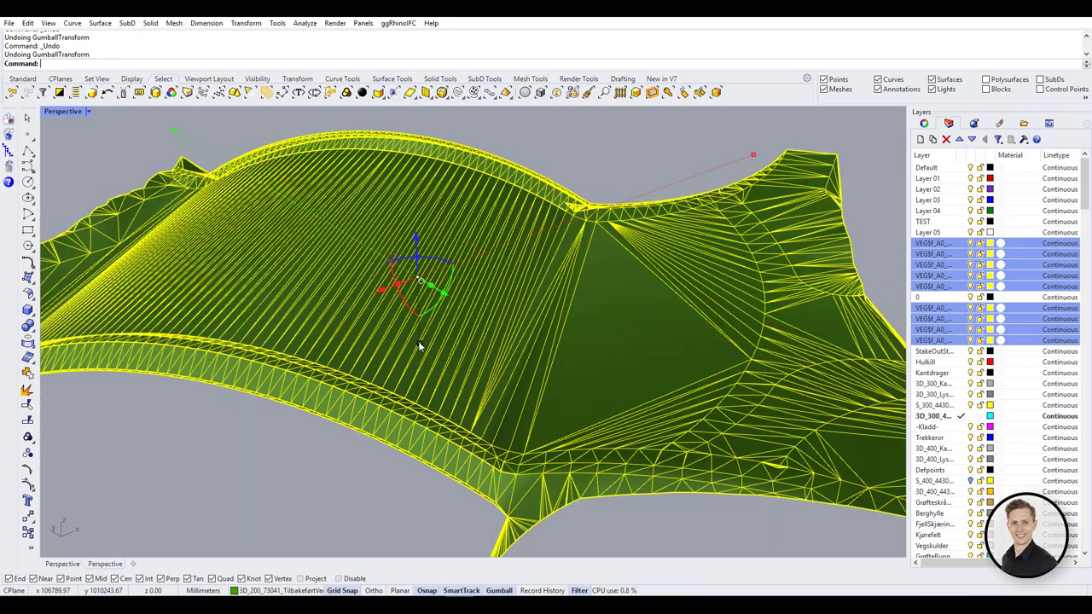
Reselect the mesh, move it with the Gumball, and undo the move.
scroll(416, 335, "down", 6)
right_click_drag(415, 335, 442, 332)
scroll(441, 333, "up", 8)
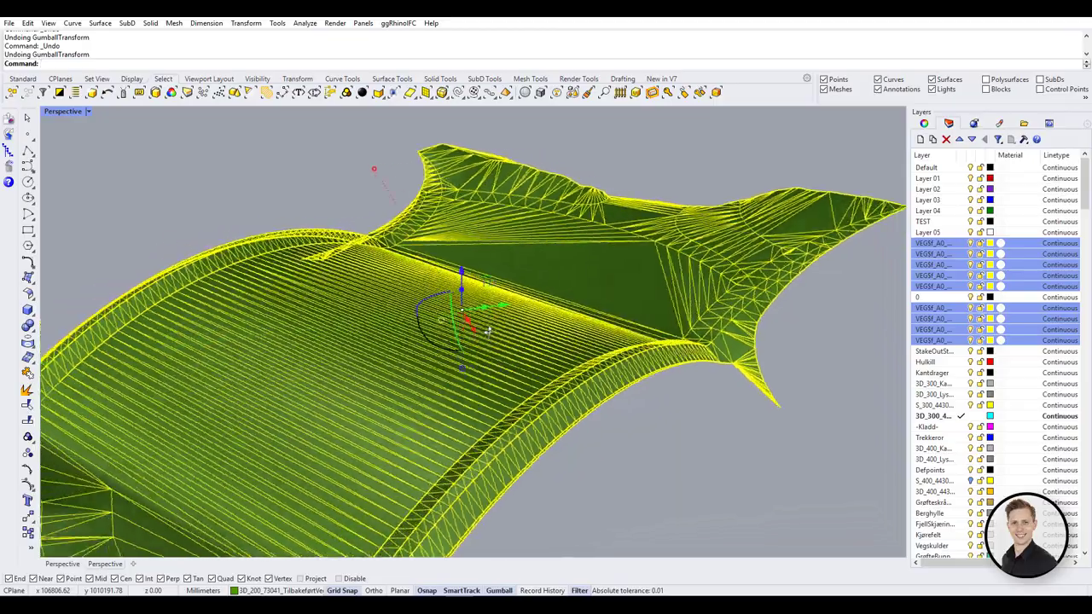
right_click_drag(499, 352, 508, 475)
left_click(540, 482)
left_click(461, 410)
right_click_drag(461, 410, 629, 344)
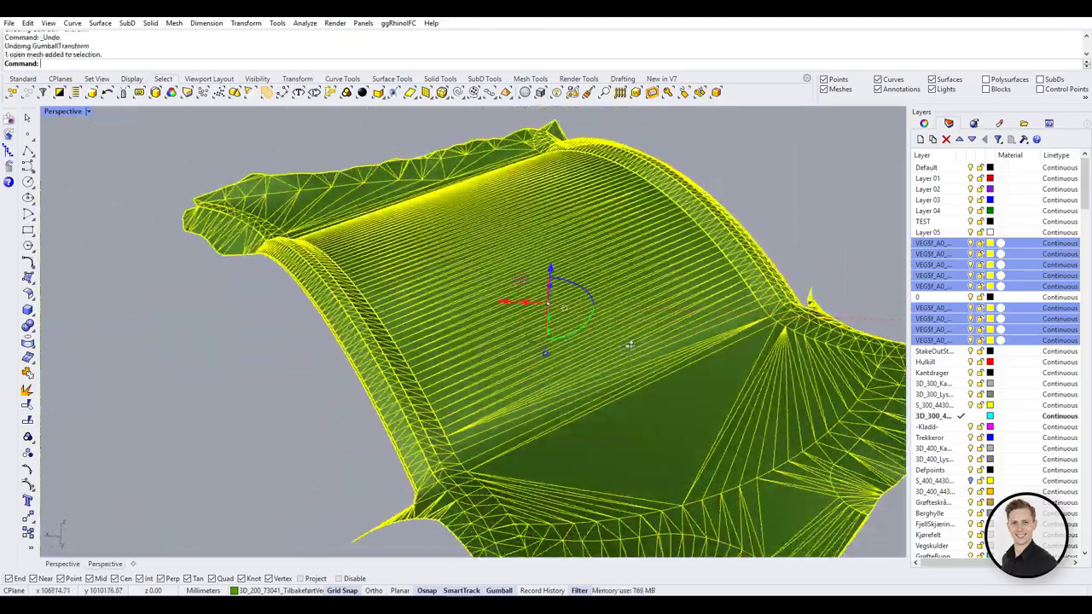
right_click_drag(527, 337, 493, 343)
left_click_drag(498, 339, 432, 329)
key("ctrl+z")
Stretch the mesh with the Gumball's Y and X scale handles and undo the changes.
right_click_drag(432, 333, 310, 313)
scroll(357, 328, "up", 3)
scroll(405, 344, "down", 7)
right_click_drag(408, 366, 425, 370)
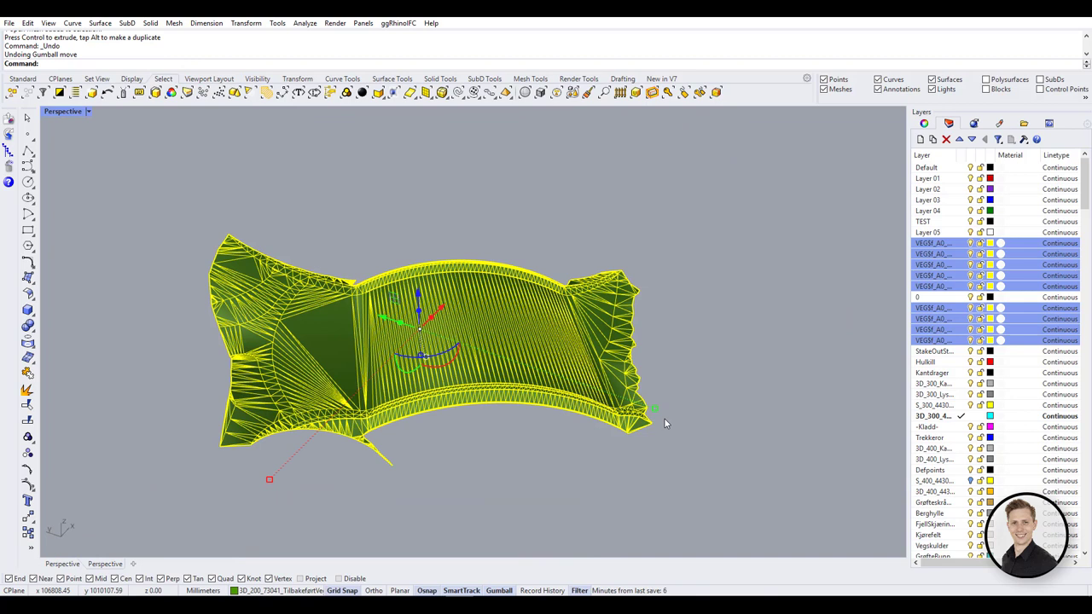
left_click_drag(657, 408, 713, 426)
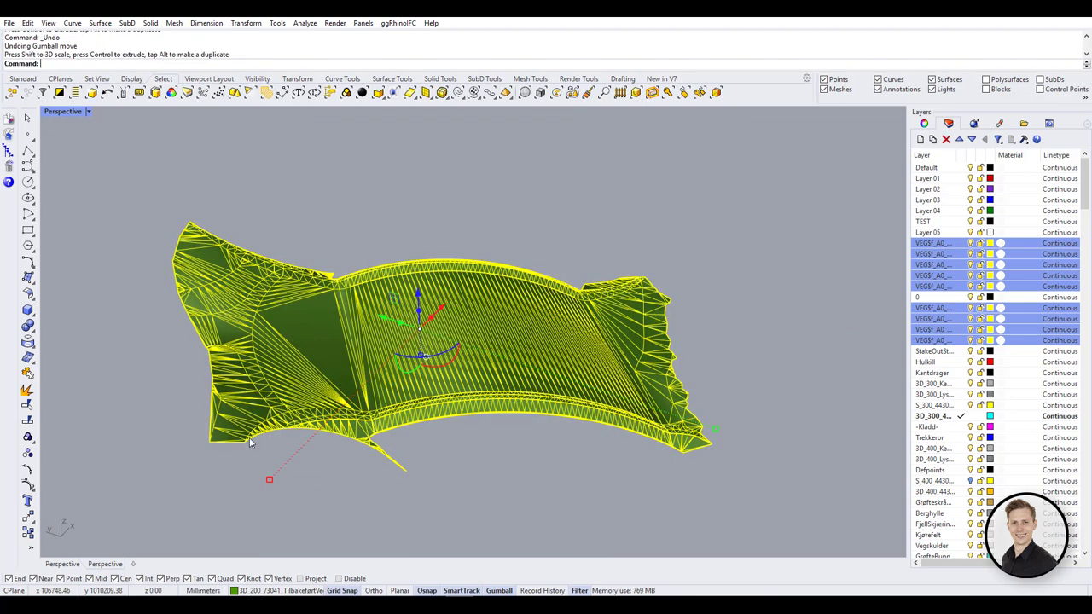
left_click_drag(270, 486, 246, 502)
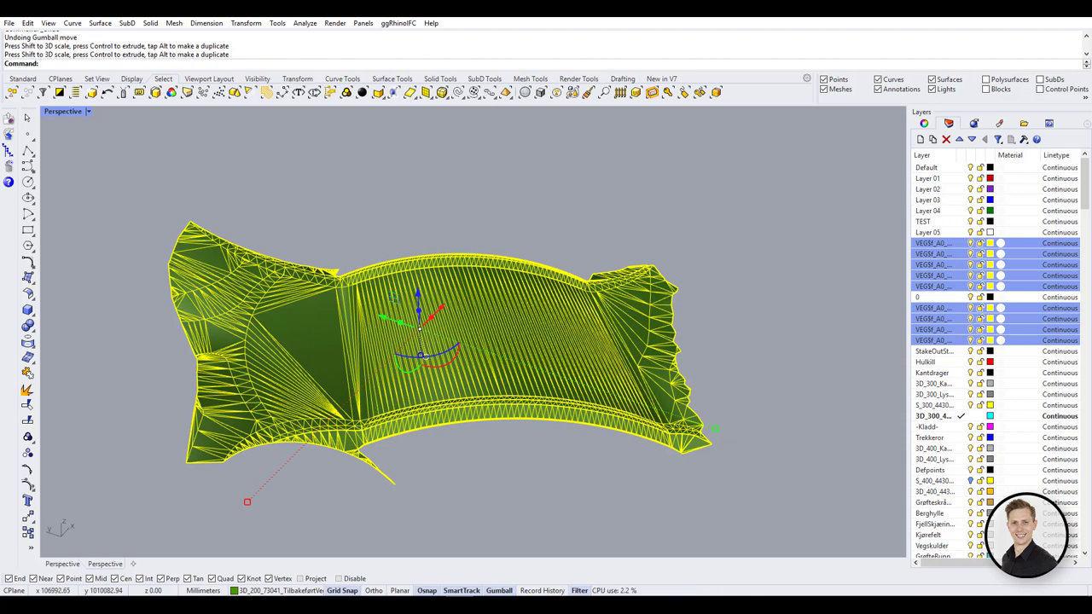
key("ctrl+z")
Align the Gumball to the object, return it to World alignment, and open the Gumball settings.
left_click(437, 354)
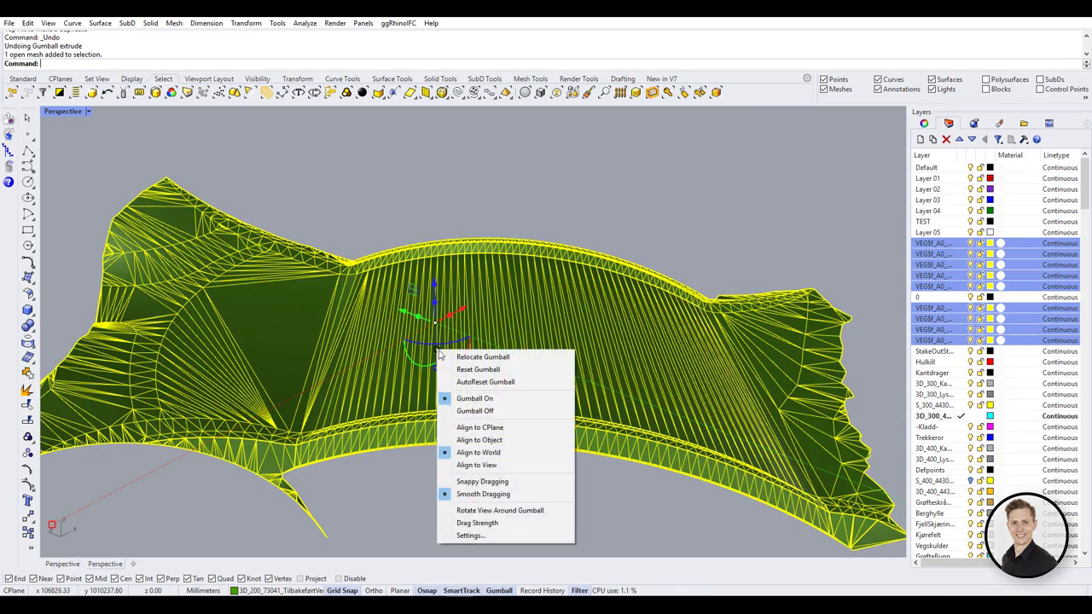
left_click(502, 441)
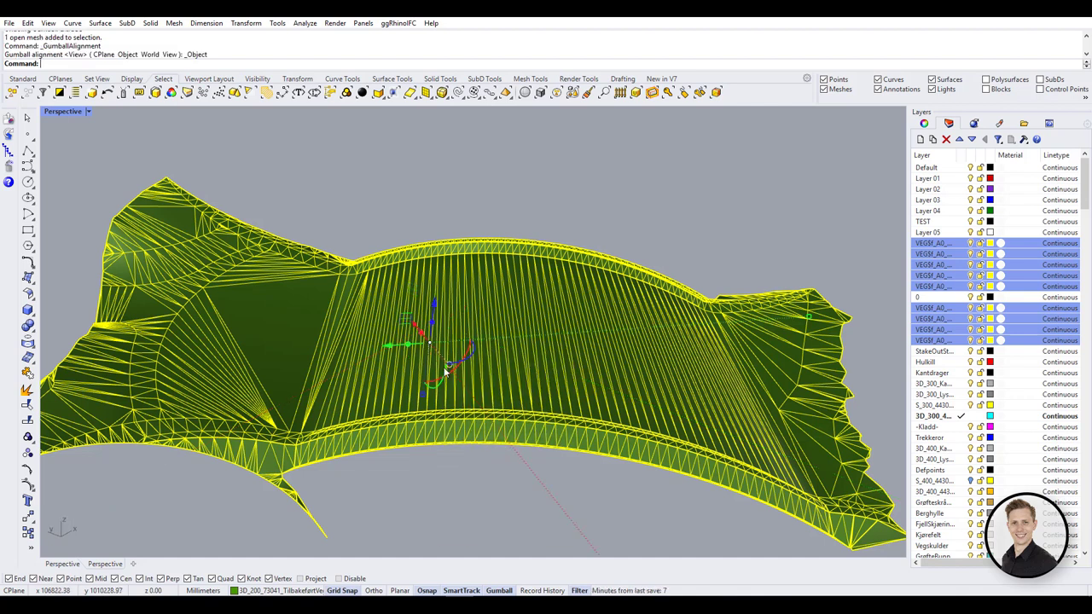
left_click(445, 365)
left_click(503, 467)
left_click(437, 352)
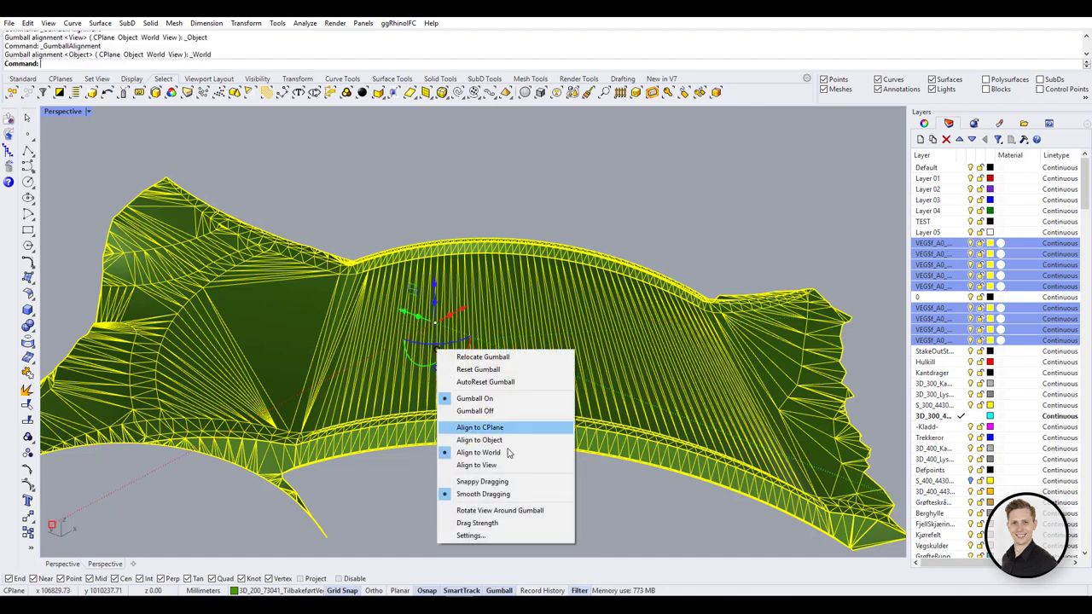
left_click(532, 535)
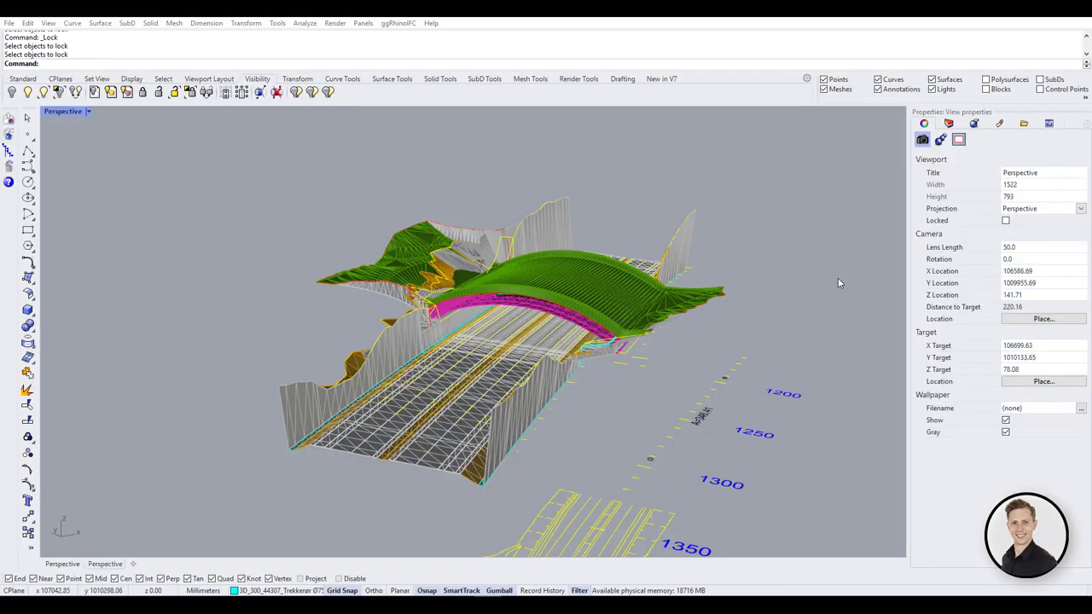
Add the Named Selections panel to the docked panel group.
left_click(1082, 112)
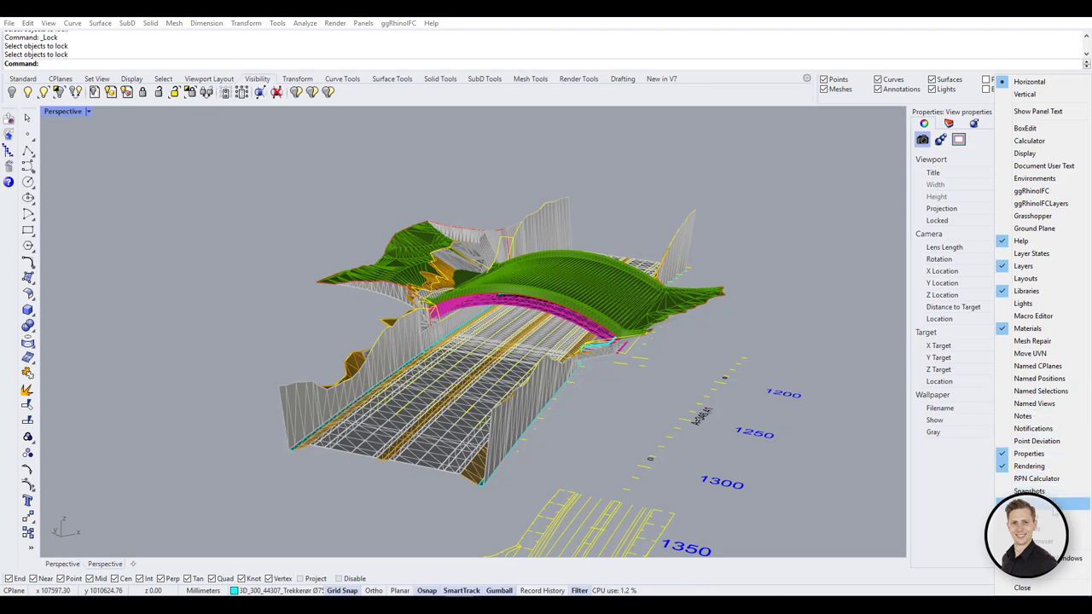
left_click(1058, 390)
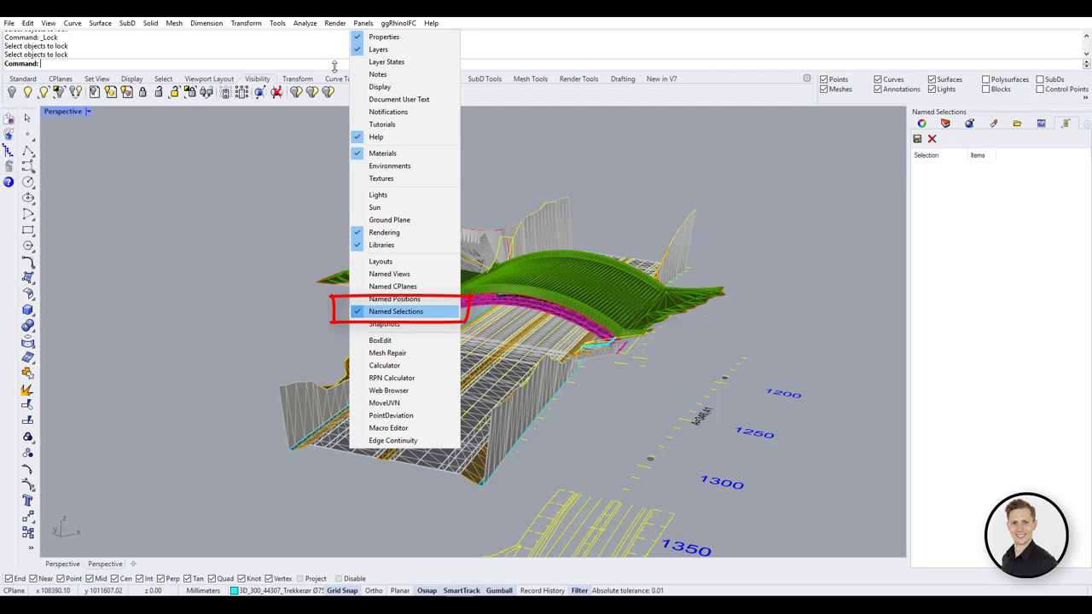
right_click_drag(655, 290, 683, 256)
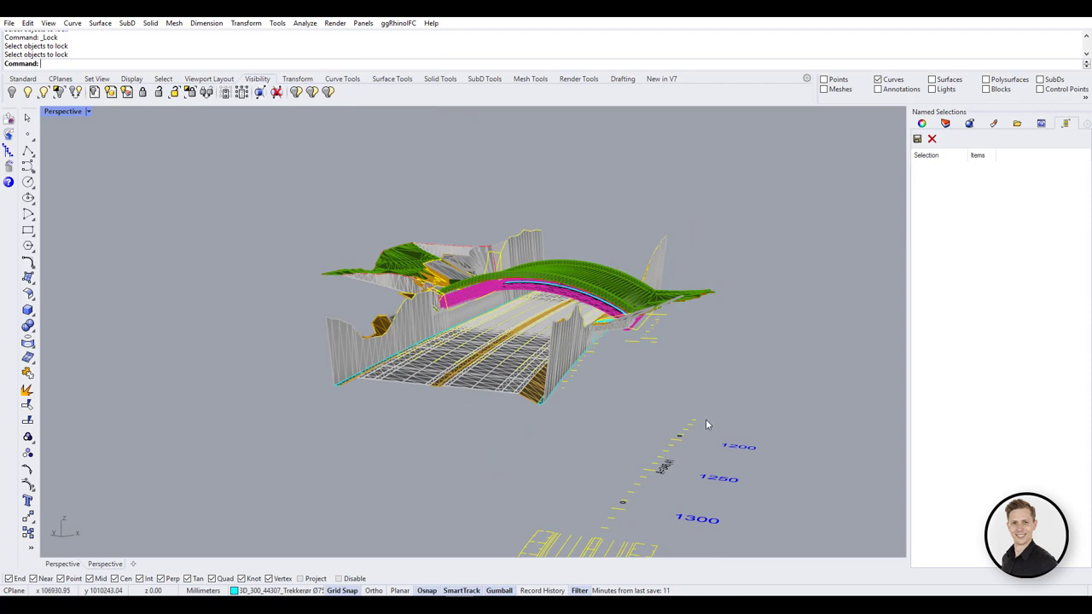
Select all the curves in the model, save them as a named selection called Curves, and recall that selection.
right_click_drag(705, 424, 695, 376)
left_click_drag(329, 208, 333, 186)
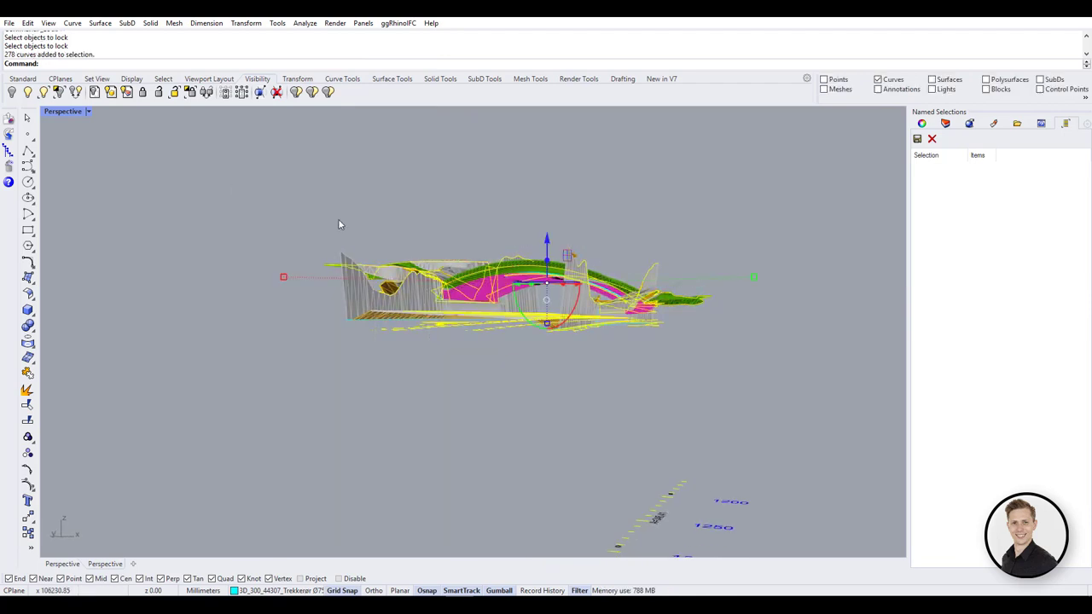
right_click_drag(339, 220, 489, 301)
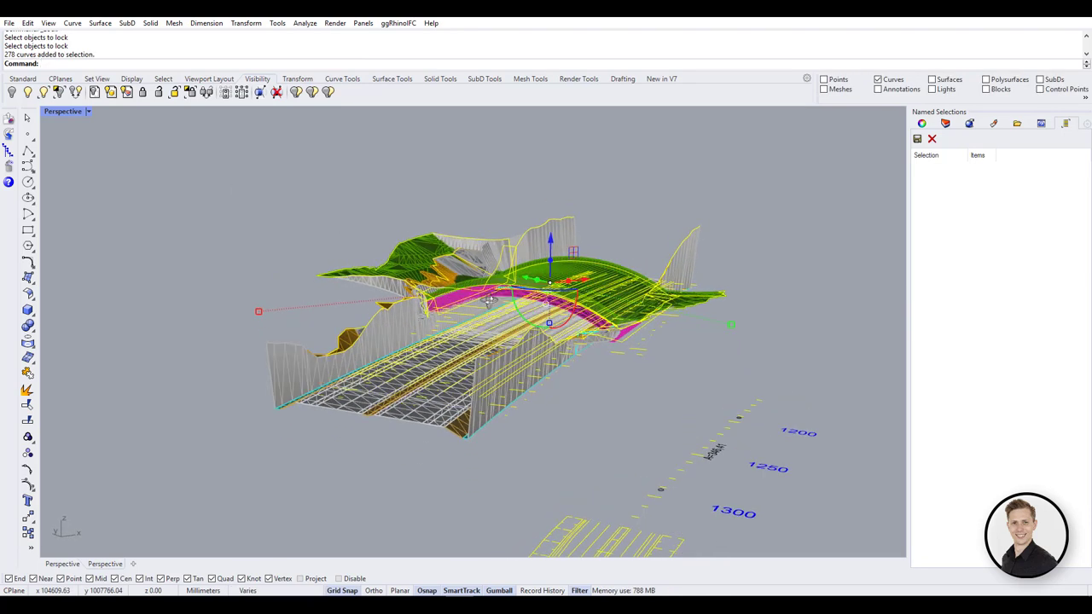
left_click(917, 139)
type("Curves")
key("Return")
right_click_drag(762, 212, 885, 199)
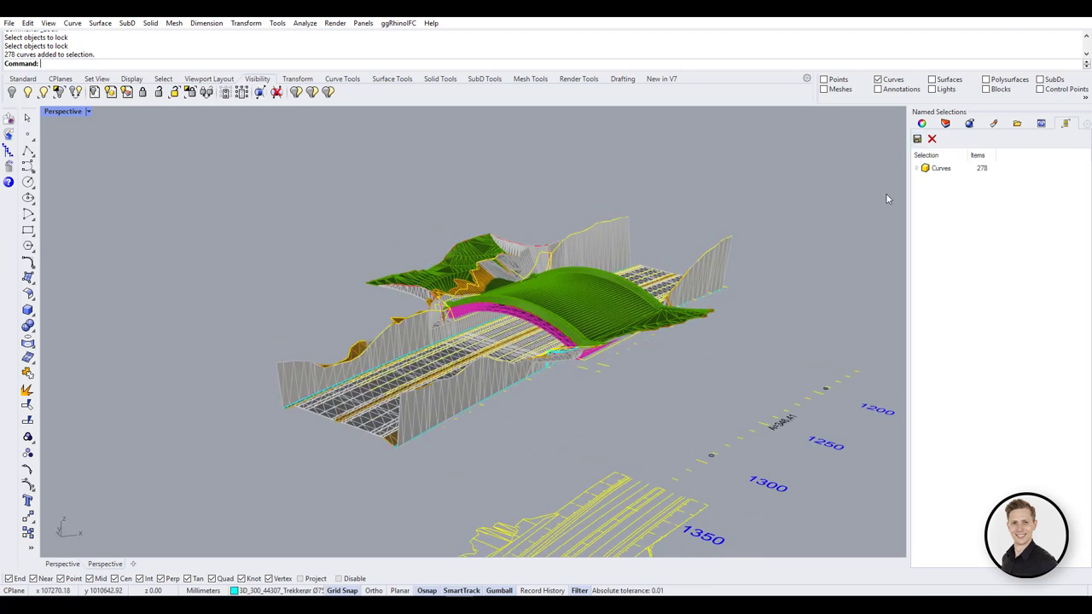
left_click(941, 168)
Select all the meshes in the model and save them as a named selection called Meshes.
left_click_drag(679, 331, 297, 179)
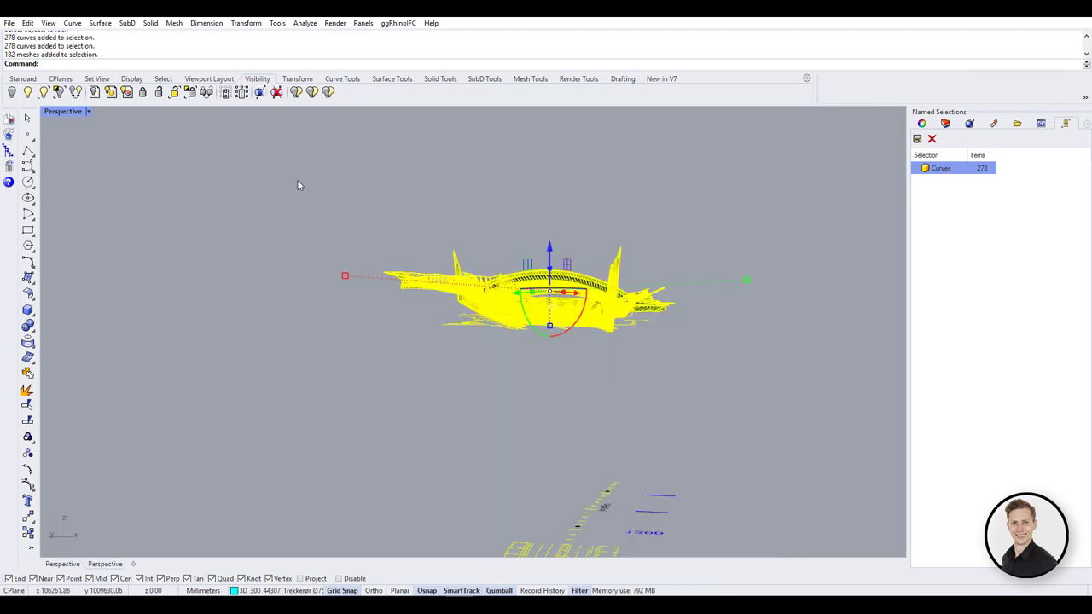
left_click(917, 139)
type("Meshes")
key("Return")
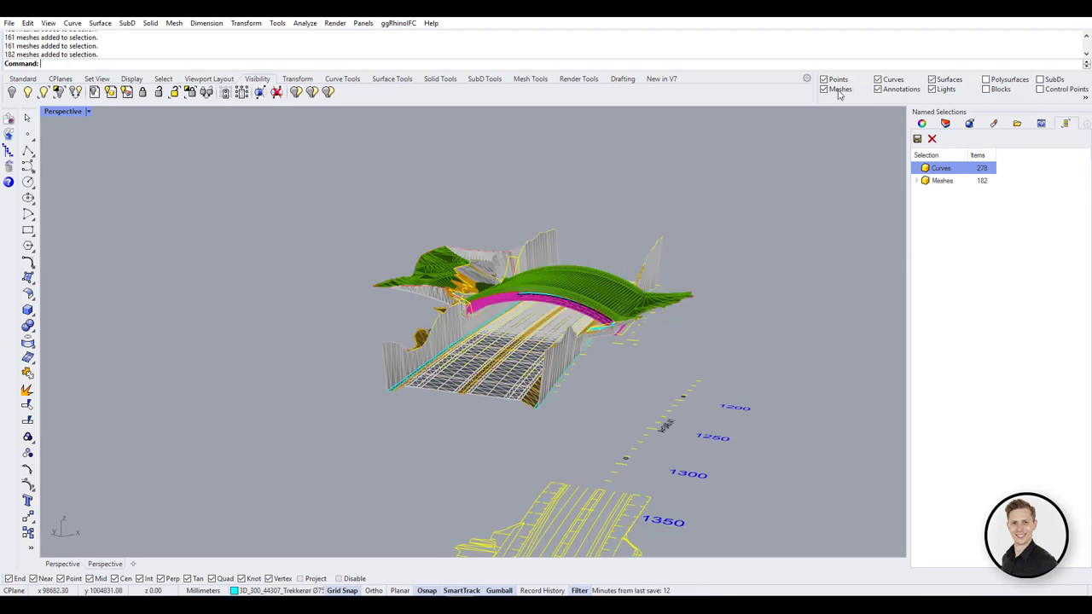
Select the three meshes forming the arched bridge and save them as a named selection called BRIDGE.
scroll(394, 348, "up", 5)
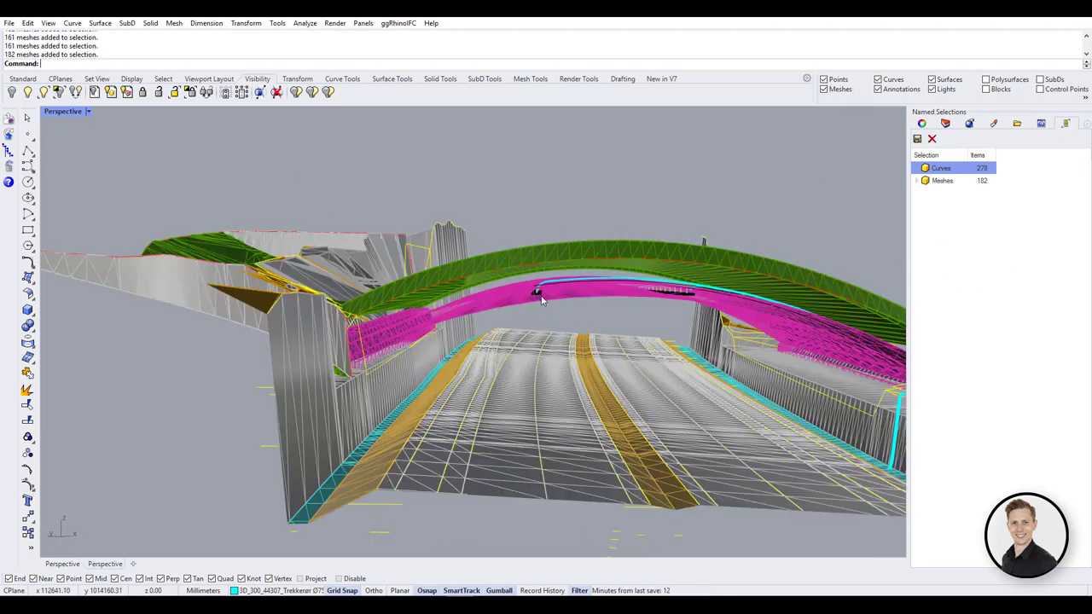
left_click(468, 296, "shift")
right_click_drag(491, 367, 269, 350)
left_click(770, 427, "shift")
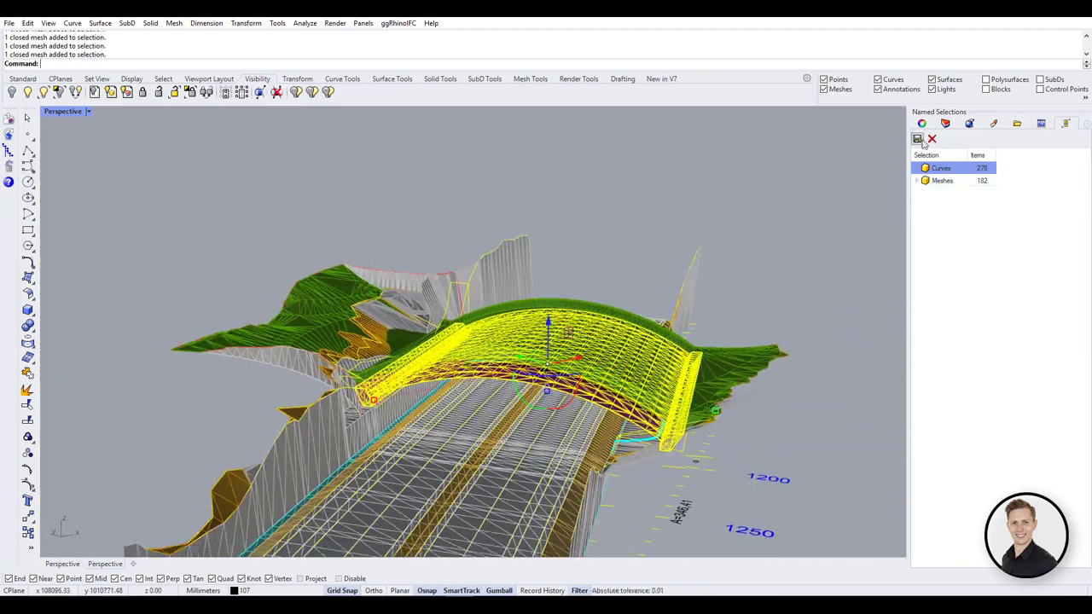
left_click(917, 138)
type("bRI")
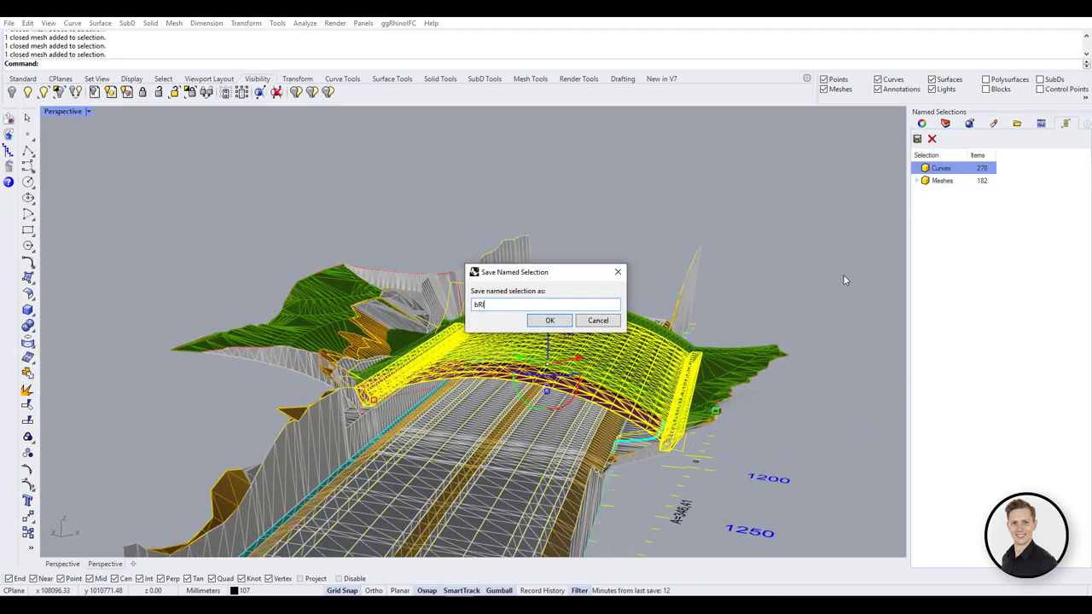
key("ctrl+a")
type("BRIDGE")
left_click(539, 324)
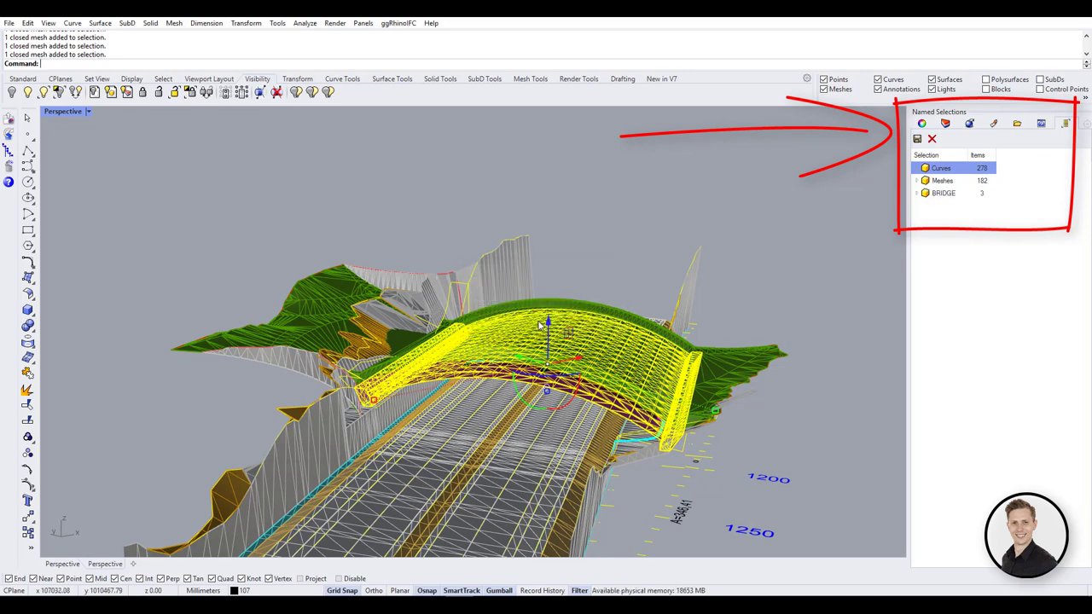
Recall the BRIDGE, Meshes and Curves named selections in turn, and open the object properties for the selected curves.
double_click(953, 194)
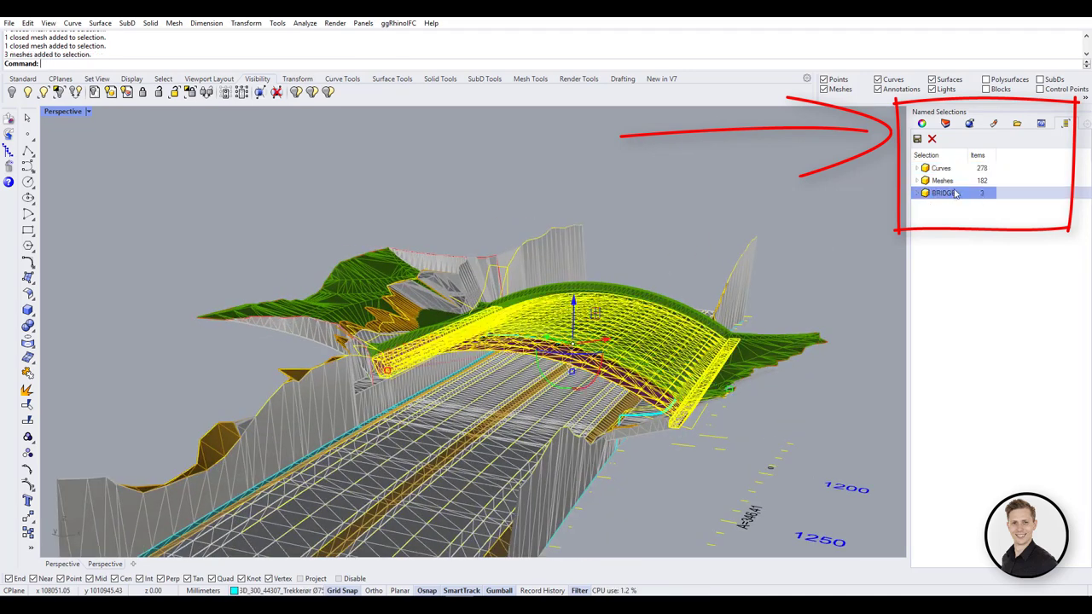
double_click(946, 181)
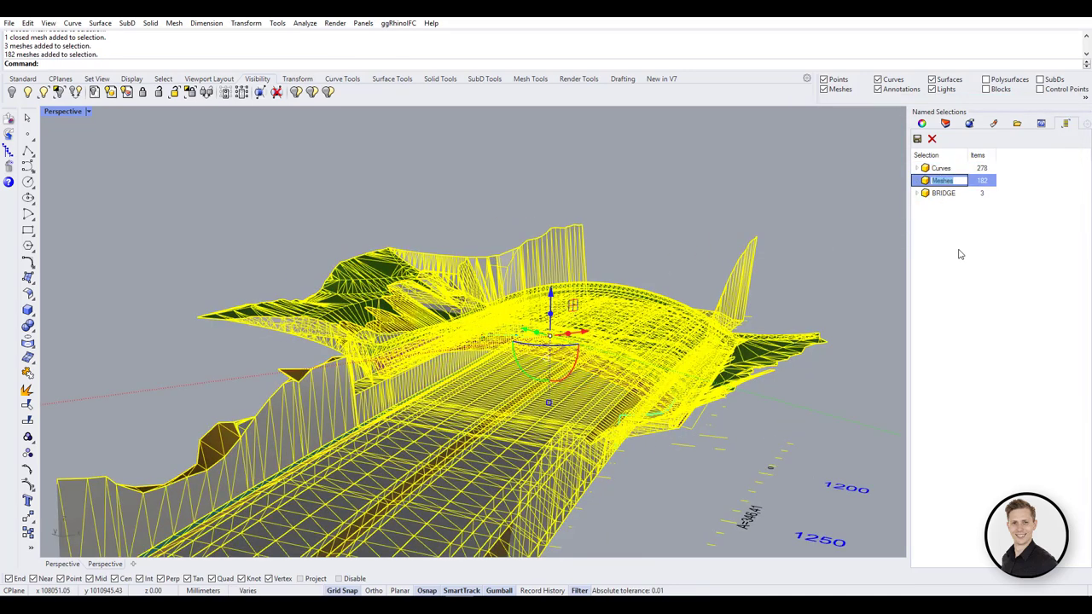
double_click(944, 169)
right_click_drag(823, 178, 768, 184)
left_click(921, 123)
left_click(1021, 188)
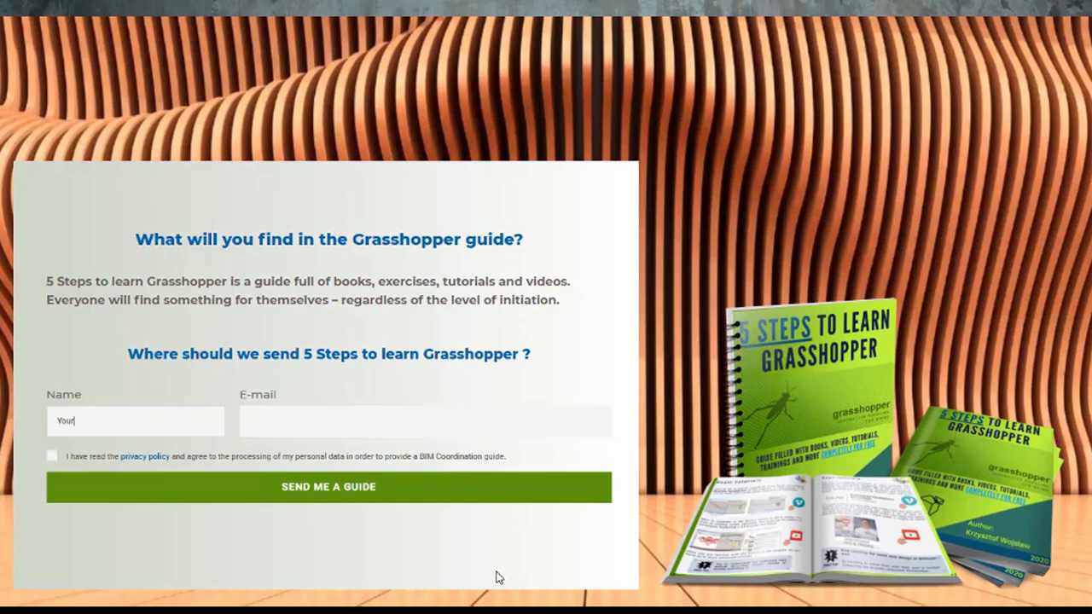
In the web browser, fill in the name and e-mail address on the Grasshopper guide request form.
type("Name")
key("Tab")
type("you")
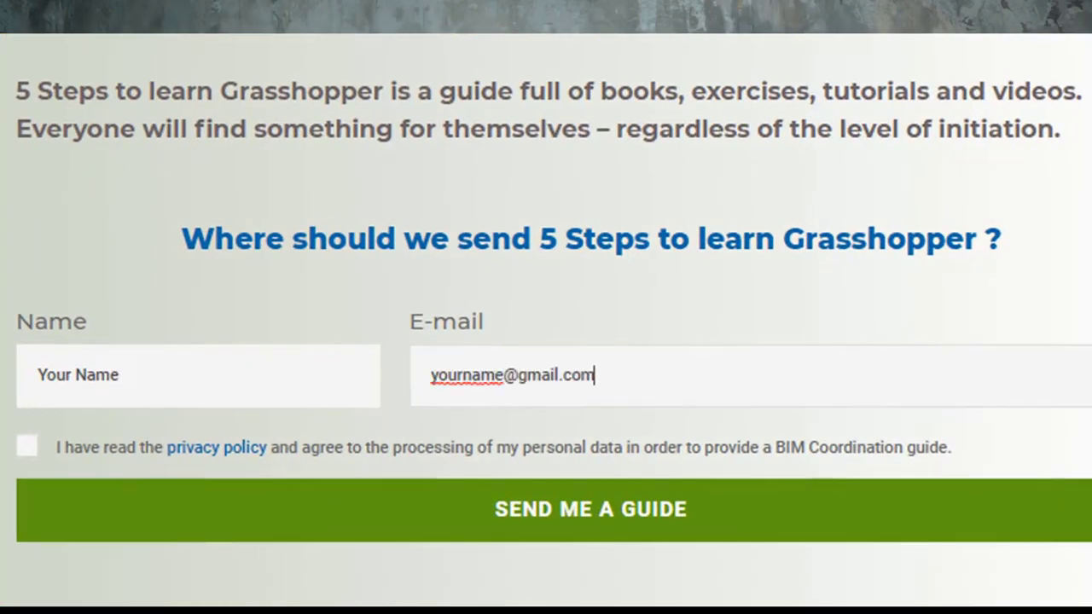